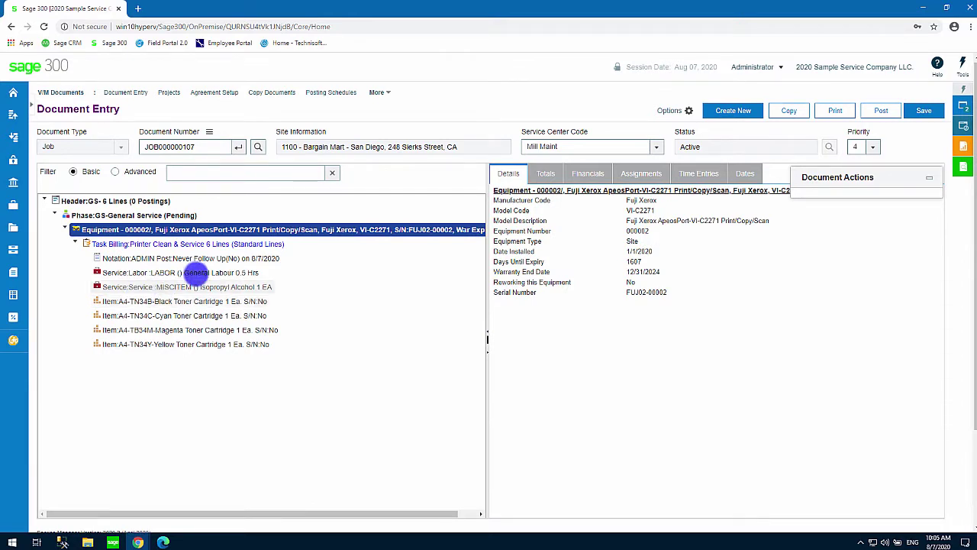
# Step: Open the Fuji Xerox equipment record to review the reported problem and days until warranty expiry, leaving it unchanged
pyautogui.click(524, 189)
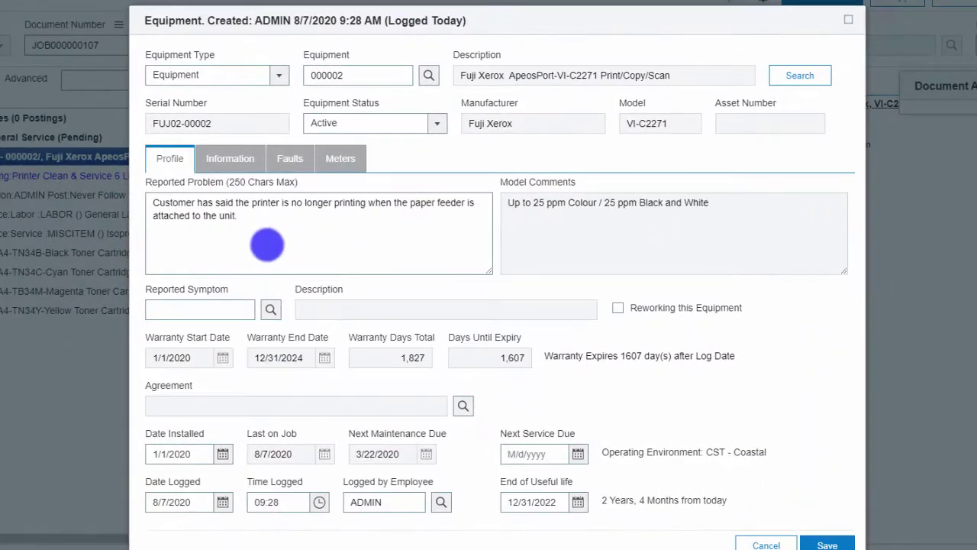
pyautogui.moveTo(323, 233); pyautogui.dragTo(153, 191)
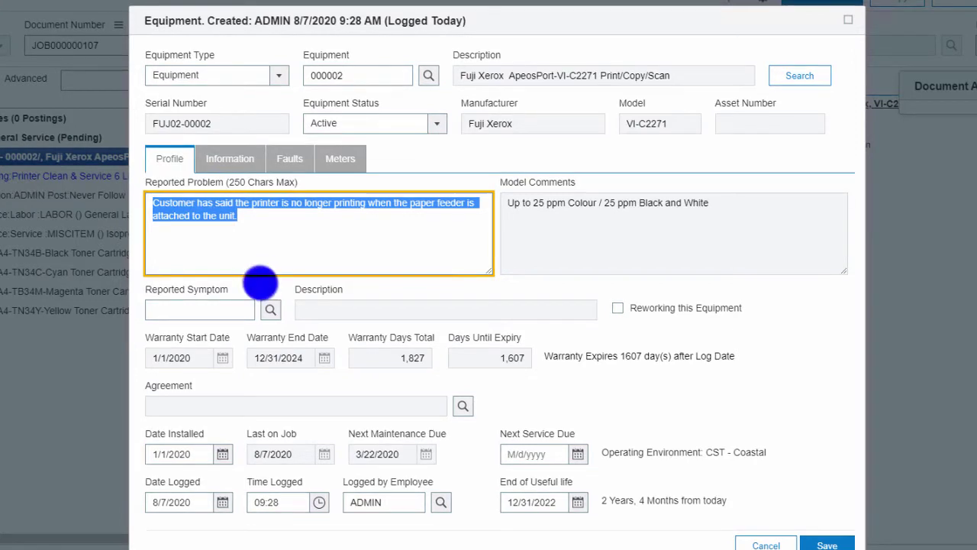
pyautogui.click(491, 362)
pyautogui.moveTo(491, 362); pyautogui.dragTo(523, 359)
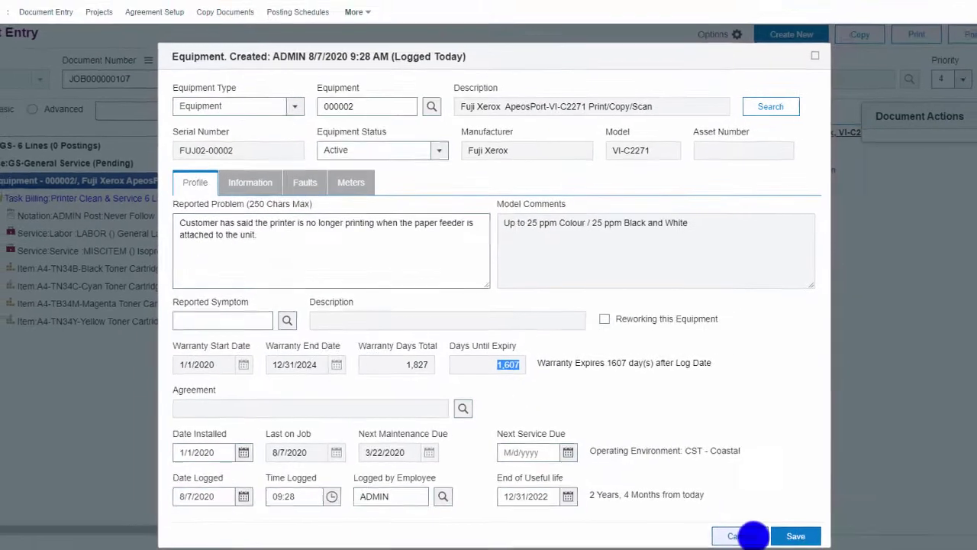
pyautogui.click(752, 535)
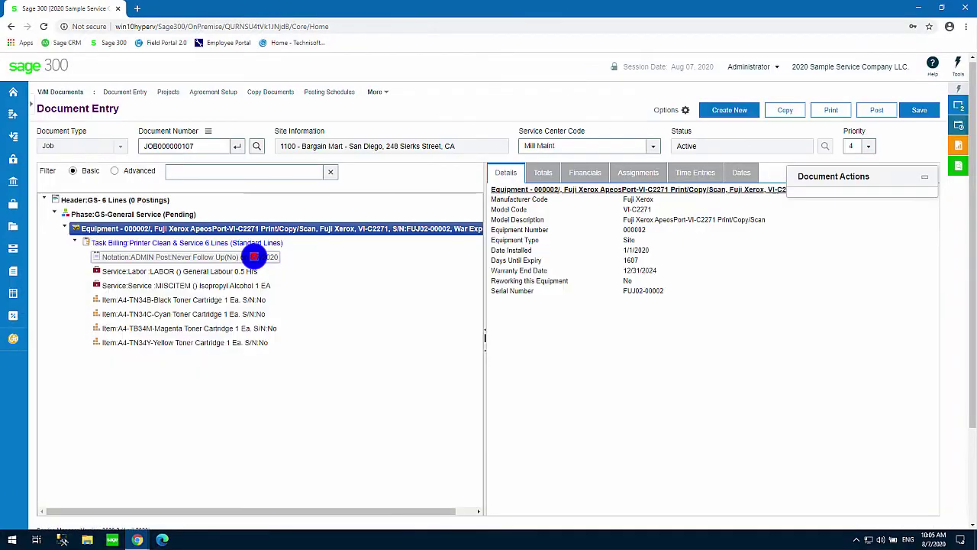
# Step: Read the document notation on the printer service task
pyautogui.click(255, 256)
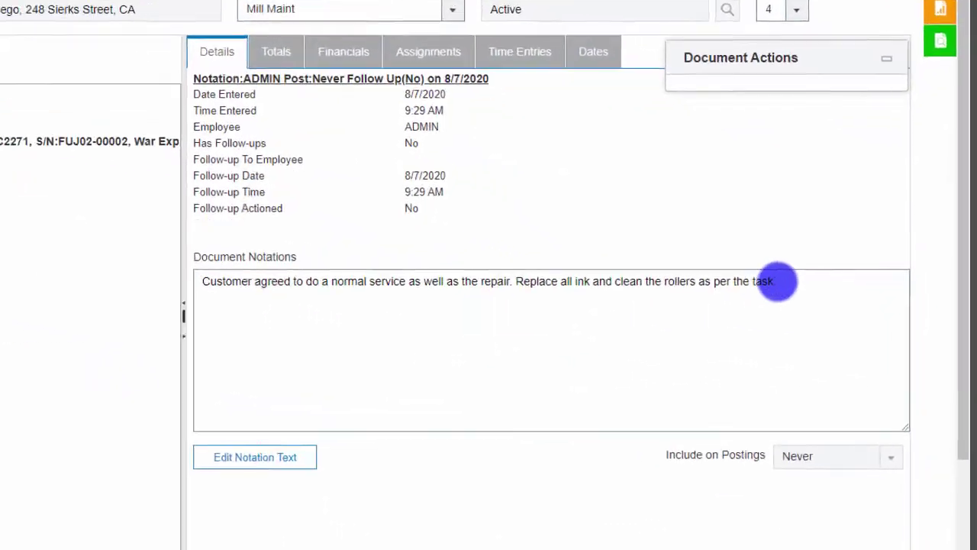
pyautogui.moveTo(777, 282); pyautogui.dragTo(202, 284)
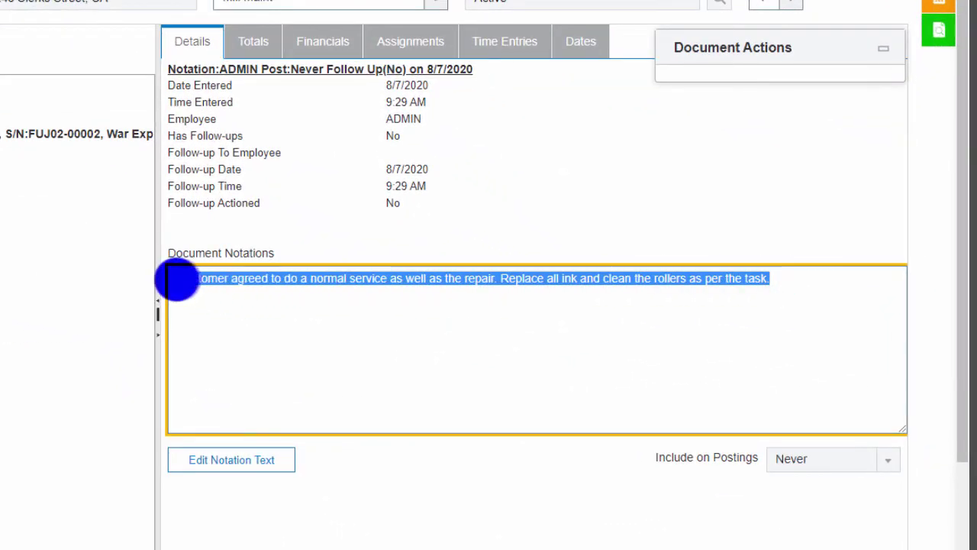
pyautogui.click(243, 326)
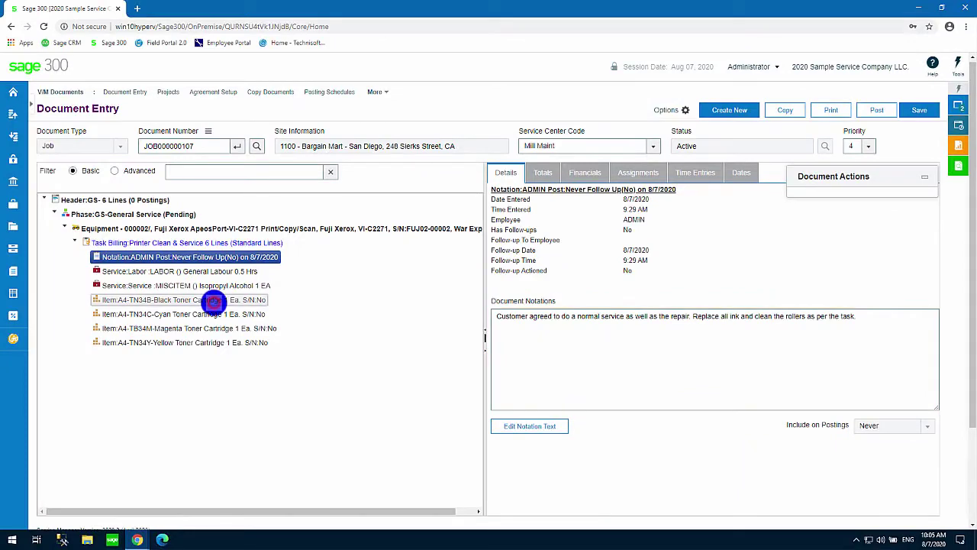
# Step: Open the General Labour service line to review its billing details, leaving it unchanged
pyautogui.click(213, 300)
pyautogui.click(210, 272)
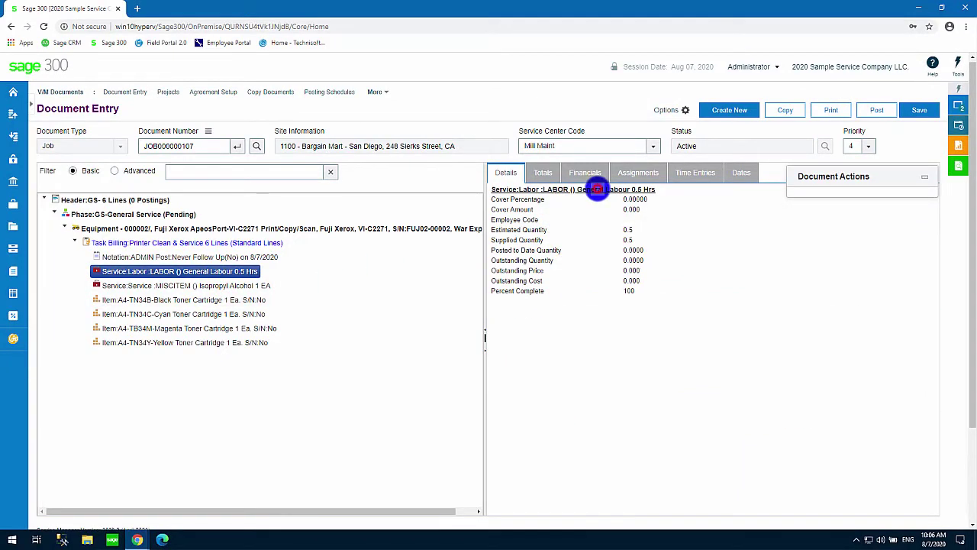
pyautogui.click(597, 191)
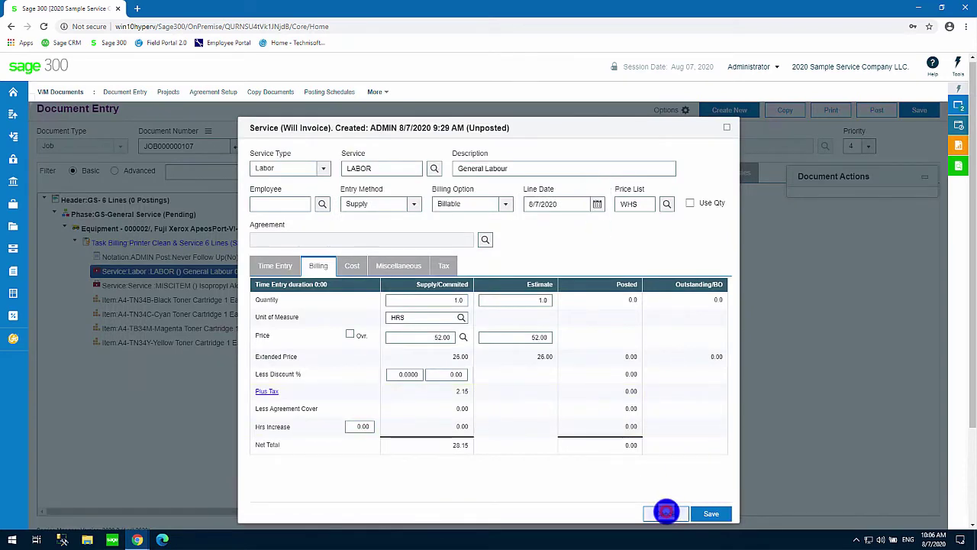
pyautogui.click(665, 513)
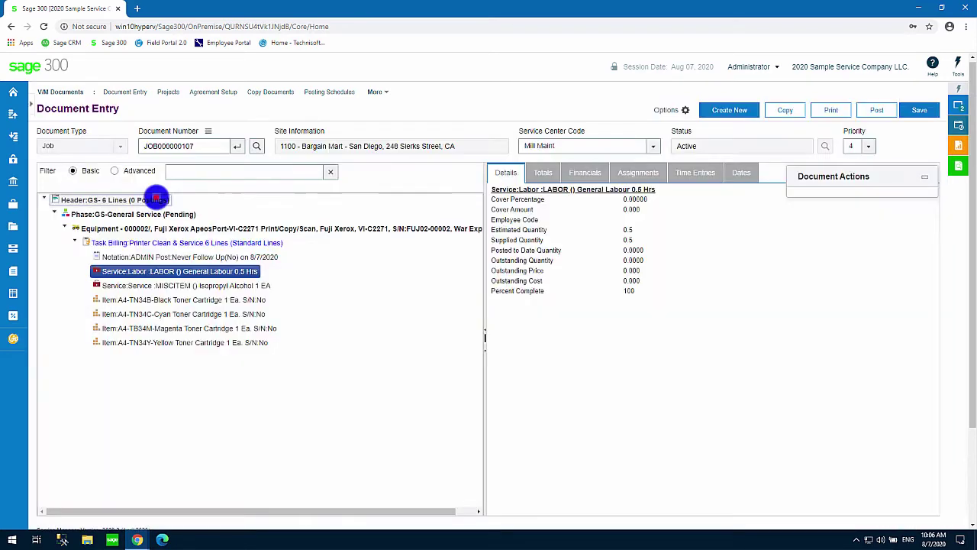
# Step: Review the job header's totals, including net total, total cost and gross profit percentage
pyautogui.click(157, 198)
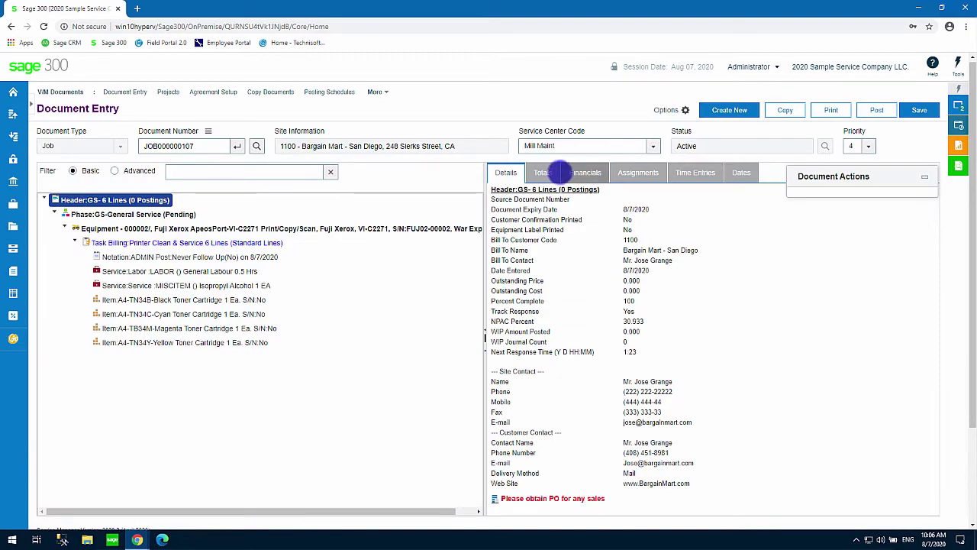
pyautogui.click(544, 171)
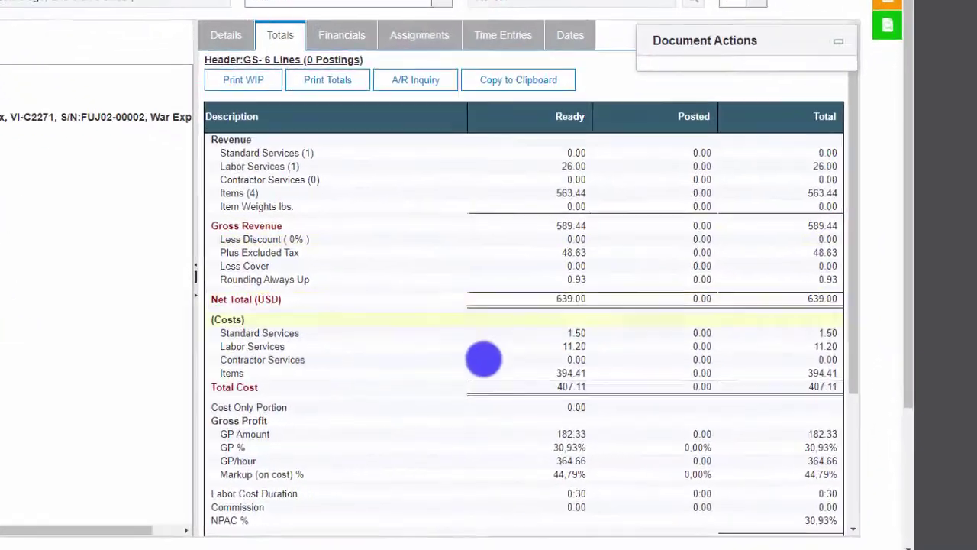
pyautogui.click(649, 336)
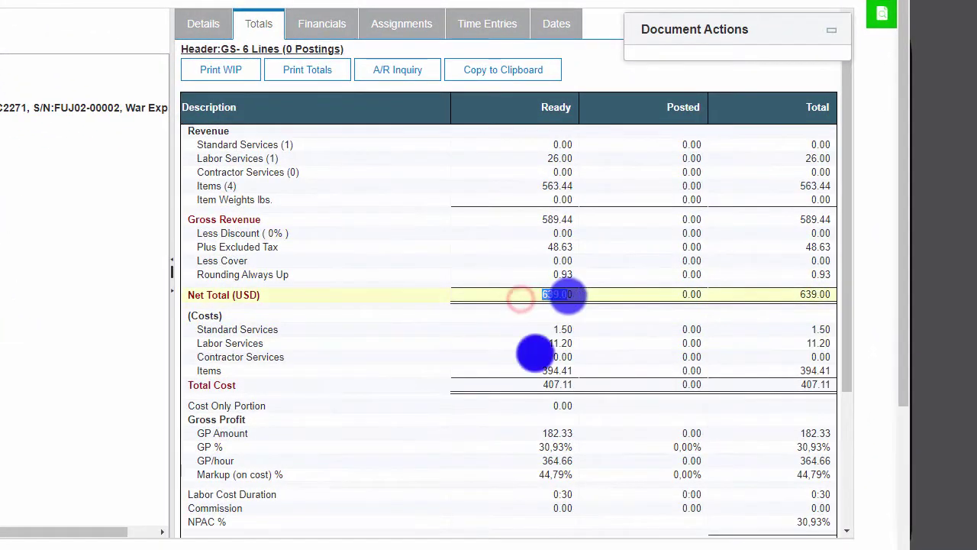
pyautogui.moveTo(535, 384); pyautogui.dragTo(567, 385)
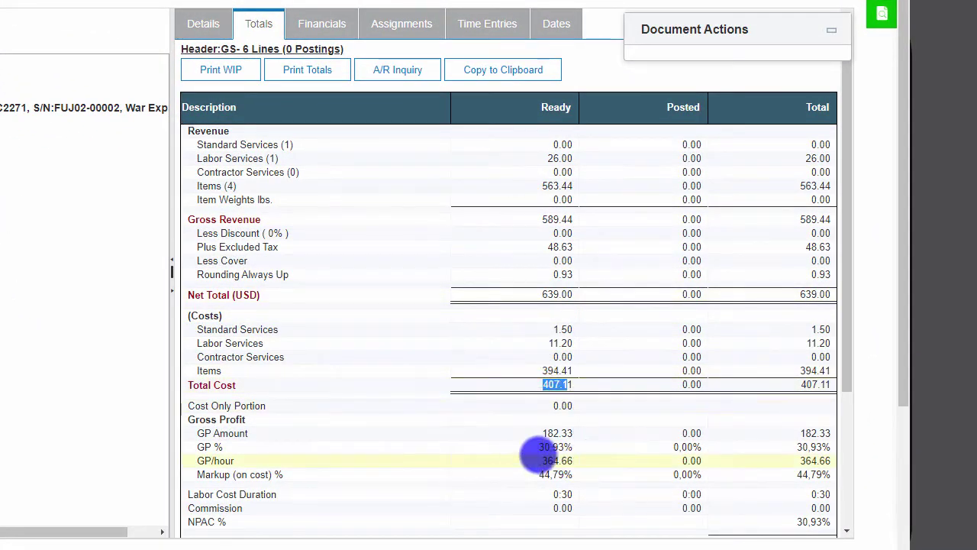
pyautogui.scroll(-2, 556, 436)
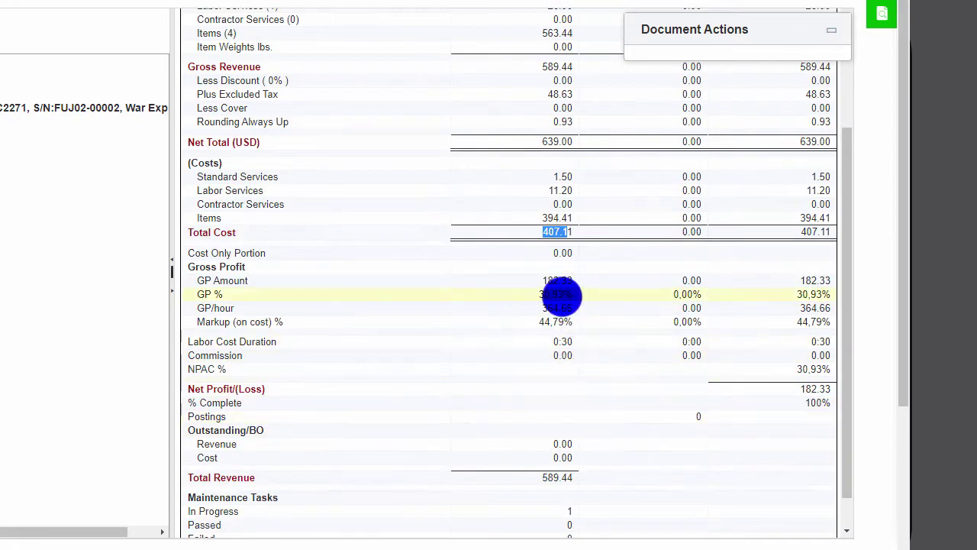
pyautogui.scroll(2, 562, 297)
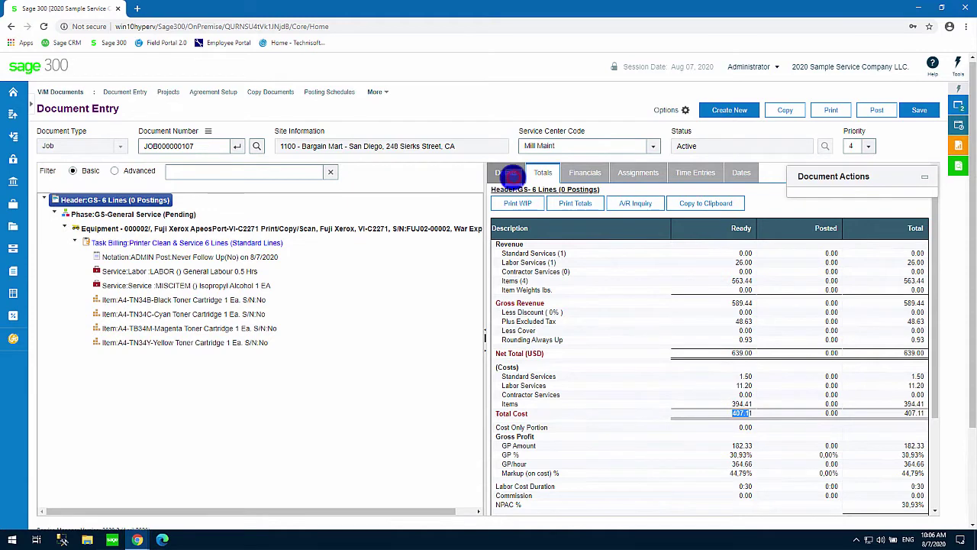
# Step: In the job header's site details, enter 33.643304 as the site latitude and a longitude of about -118, and close the header
pyautogui.click(510, 174)
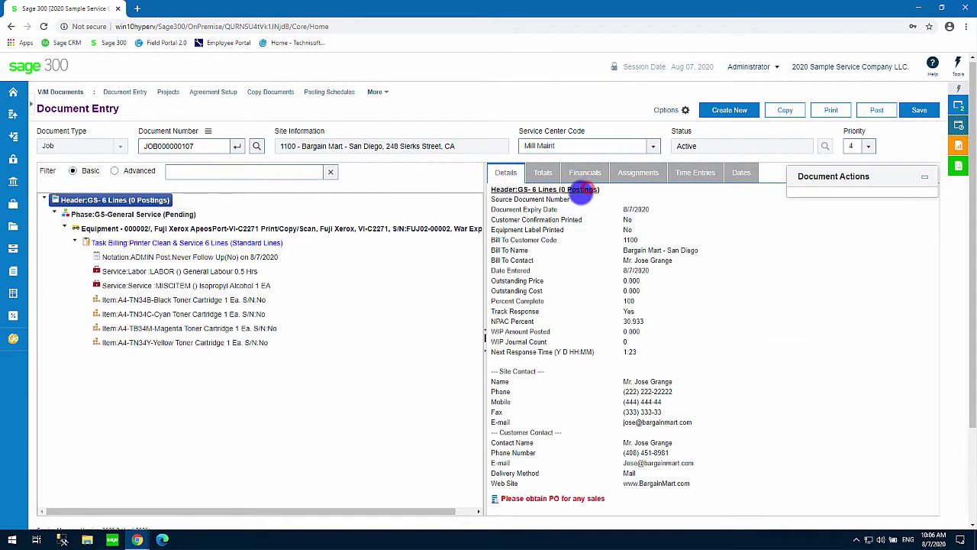
pyautogui.click(582, 191)
pyautogui.click(385, 160)
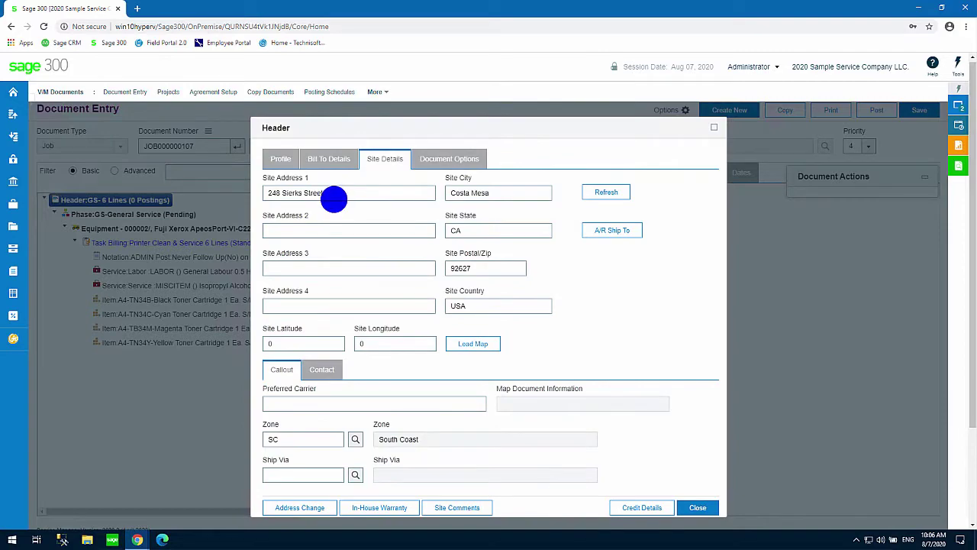
pyautogui.click(334, 199)
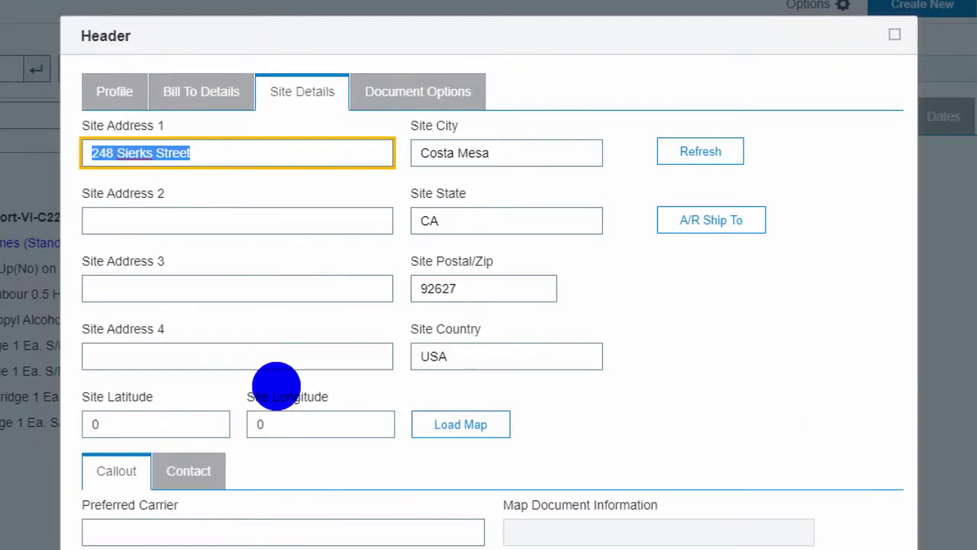
pyautogui.click(176, 424)
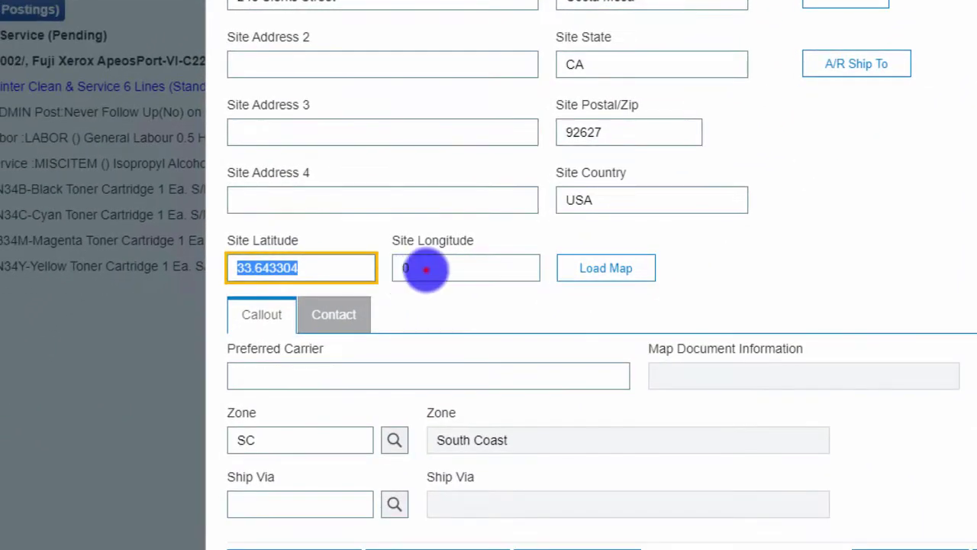
pyautogui.click(425, 269)
pyautogui.click(356, 240)
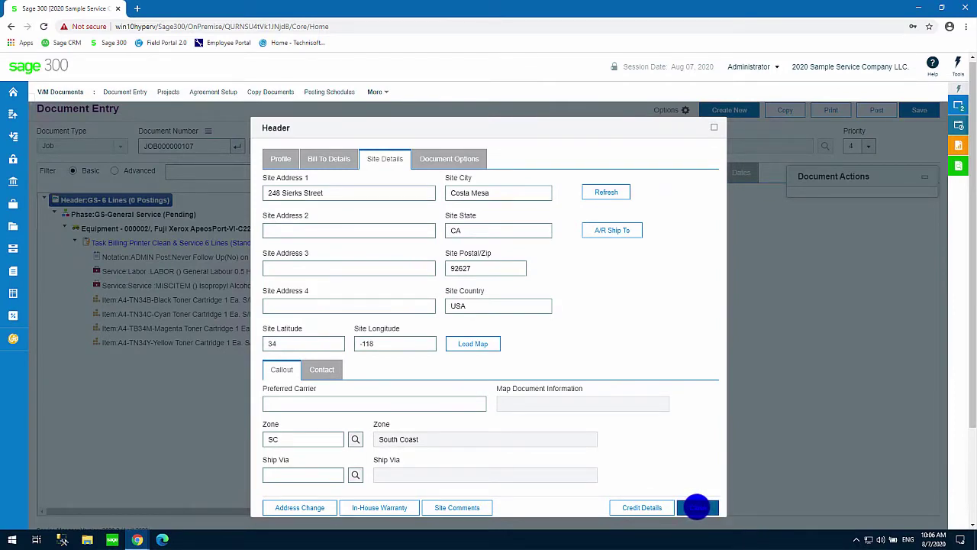
pyautogui.click(697, 507)
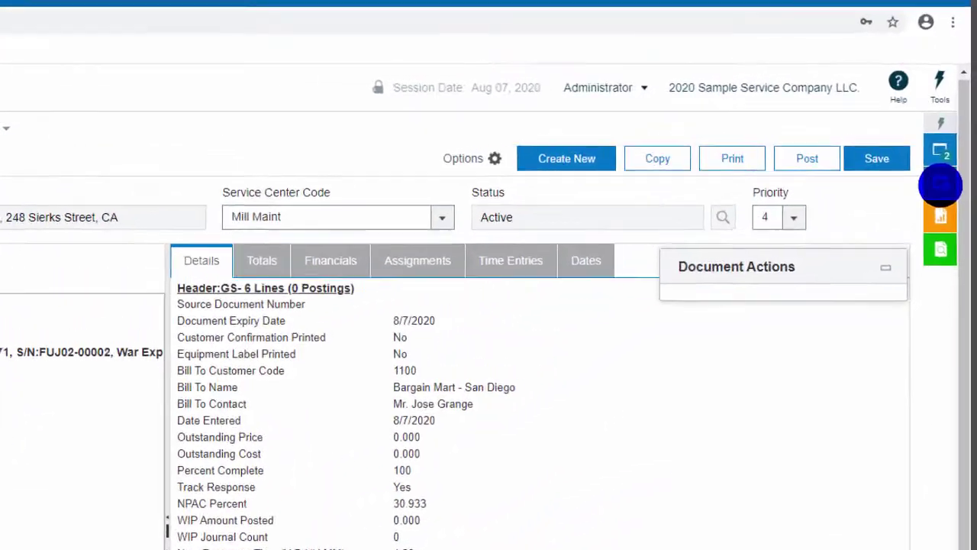
# Step: Open V/M Advanced Scheduling and view the appointment details of the Bargain Mart General Service job on the day calendar
pyautogui.moveTo(959, 126)
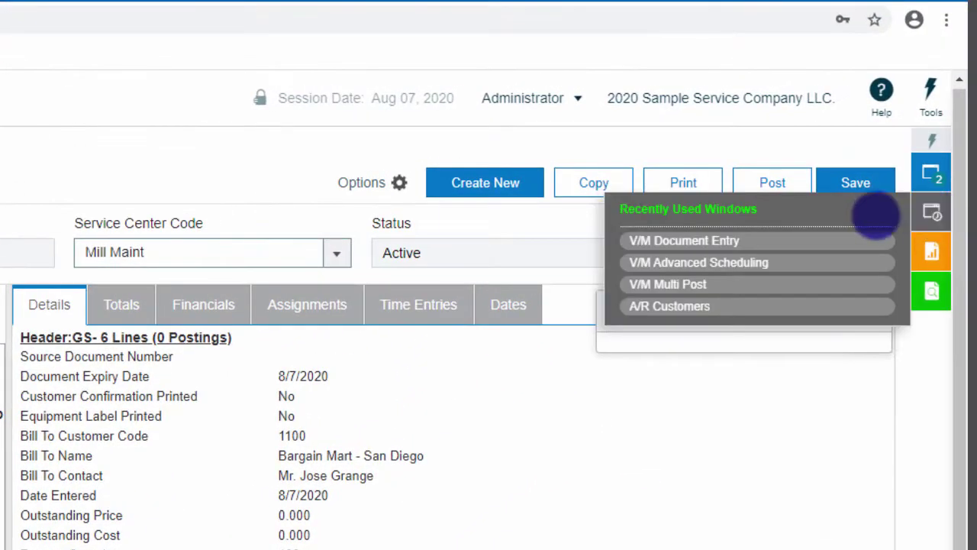
pyautogui.click(807, 261)
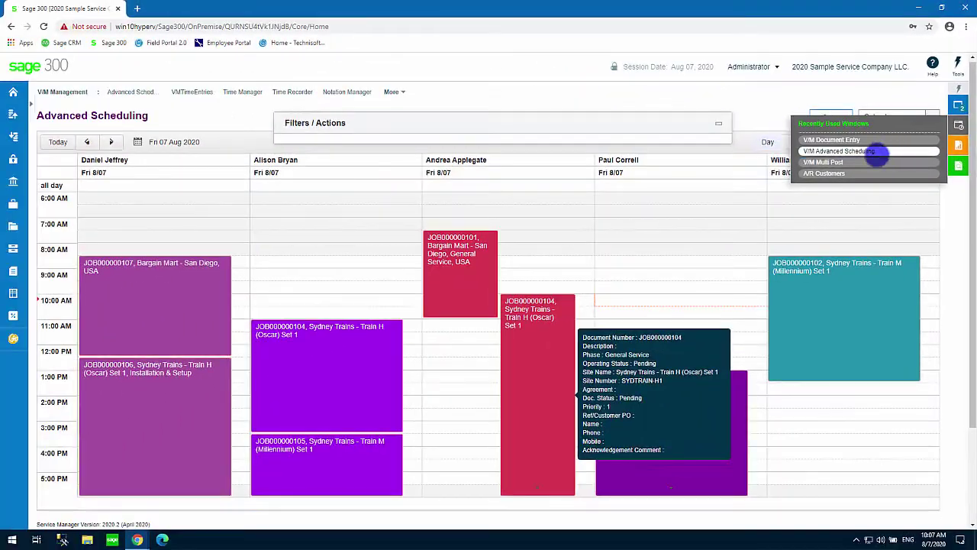
pyautogui.click(676, 204)
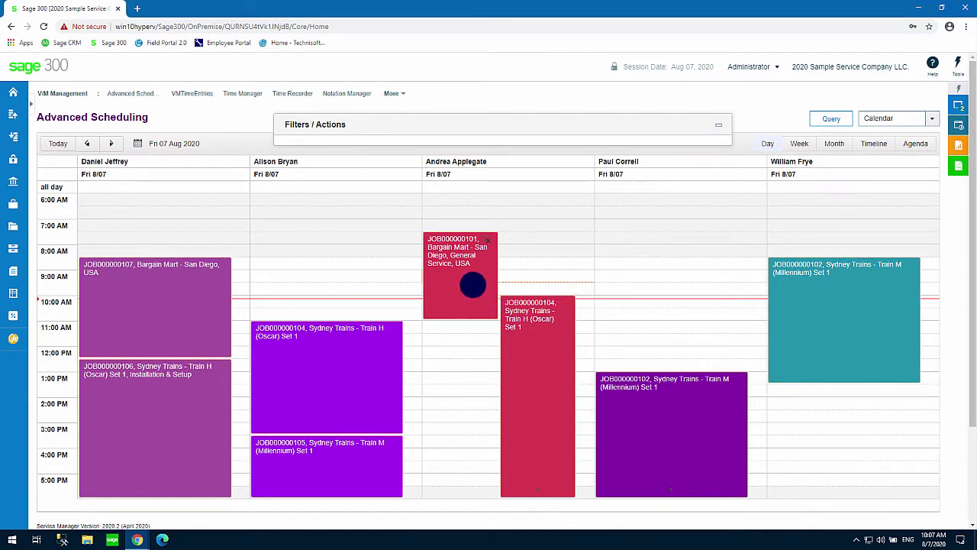
pyautogui.click(473, 285)
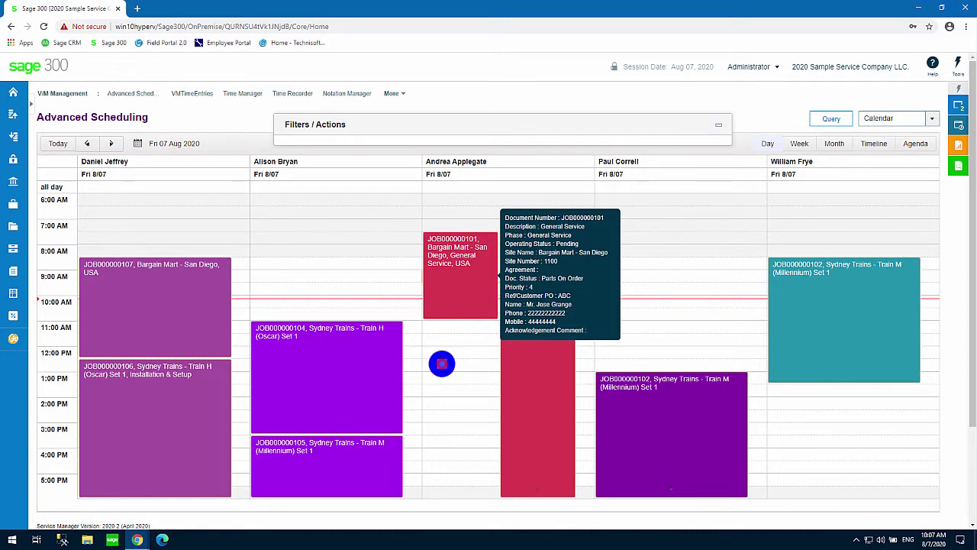
pyautogui.click(442, 363)
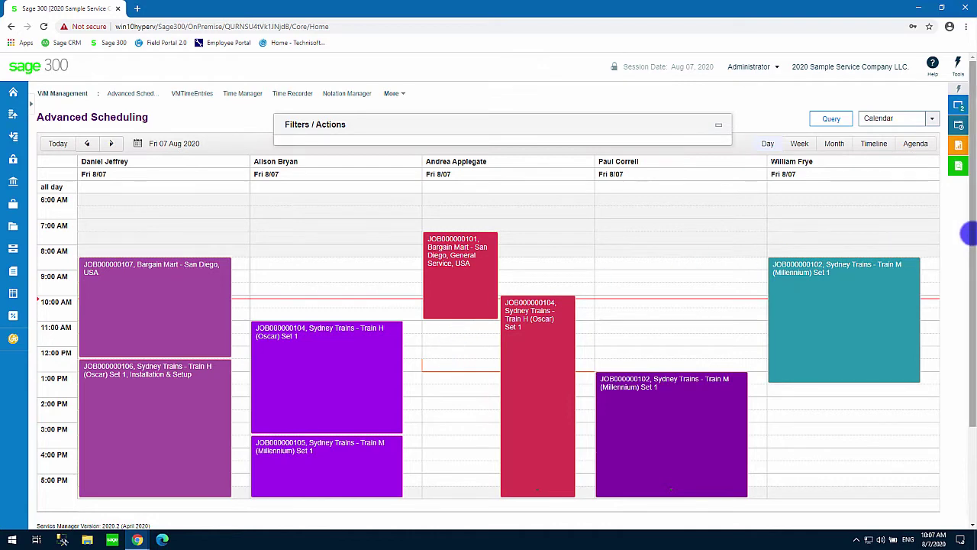
pyautogui.moveTo(967, 231); pyautogui.dragTo(972, 244)
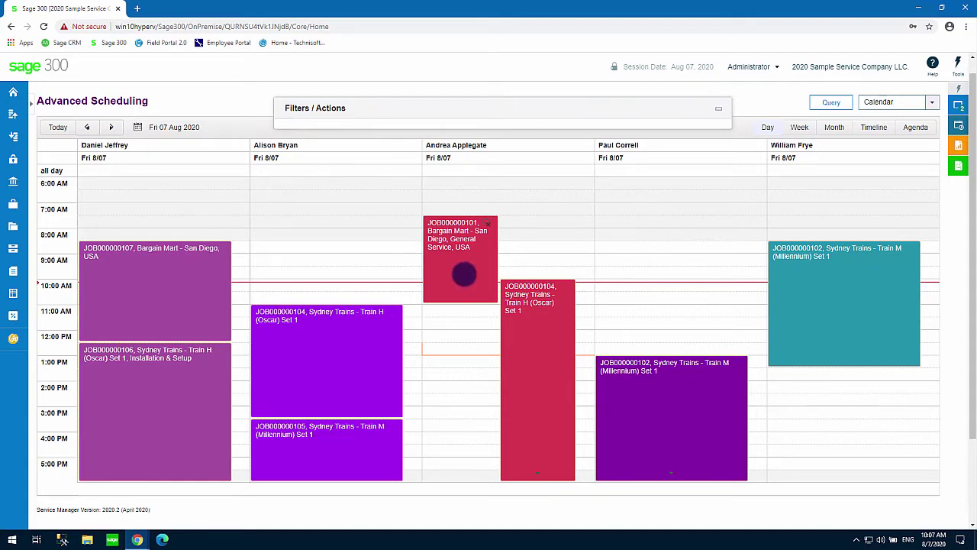
# Step: Reassign the Bargain Mart General Service job from the third technician to the fourth, starting at 8:30 AM
pyautogui.moveTo(455, 277); pyautogui.dragTo(669, 301)
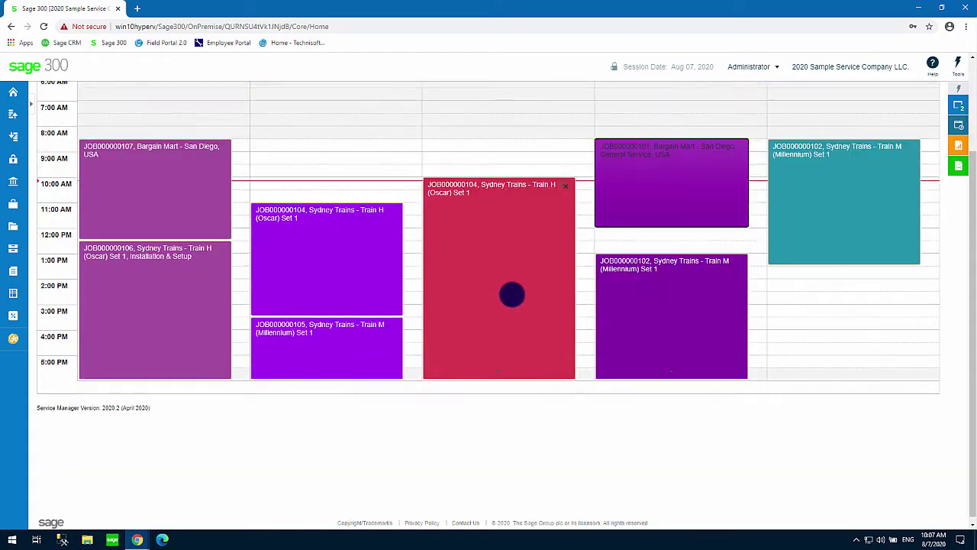
pyautogui.scroll(-1, 512, 294)
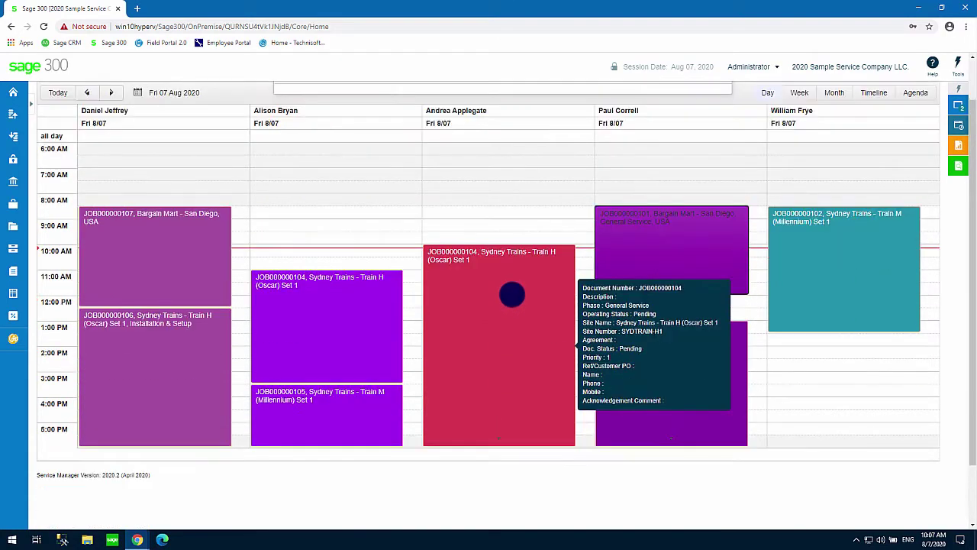
pyautogui.scroll(1, 512, 294)
pyautogui.click(585, 237)
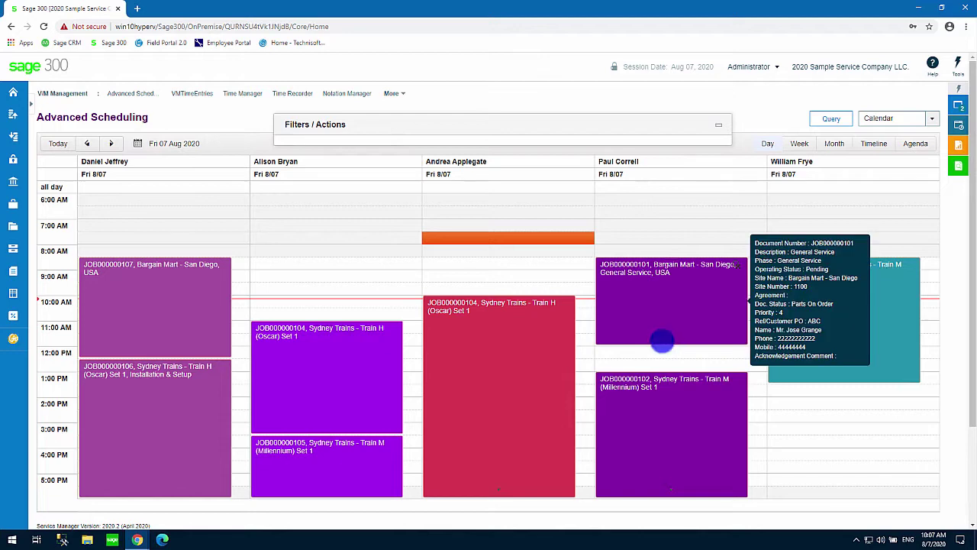
pyautogui.click(510, 278)
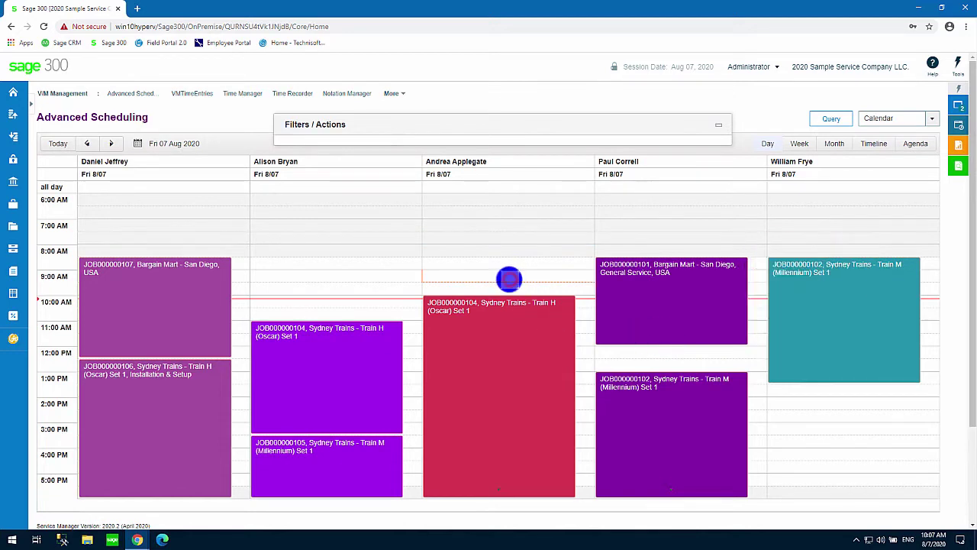
# Step: Expand the Filters / Actions window and move it clear of the first two technicians' calendar columns
pyautogui.click(410, 123)
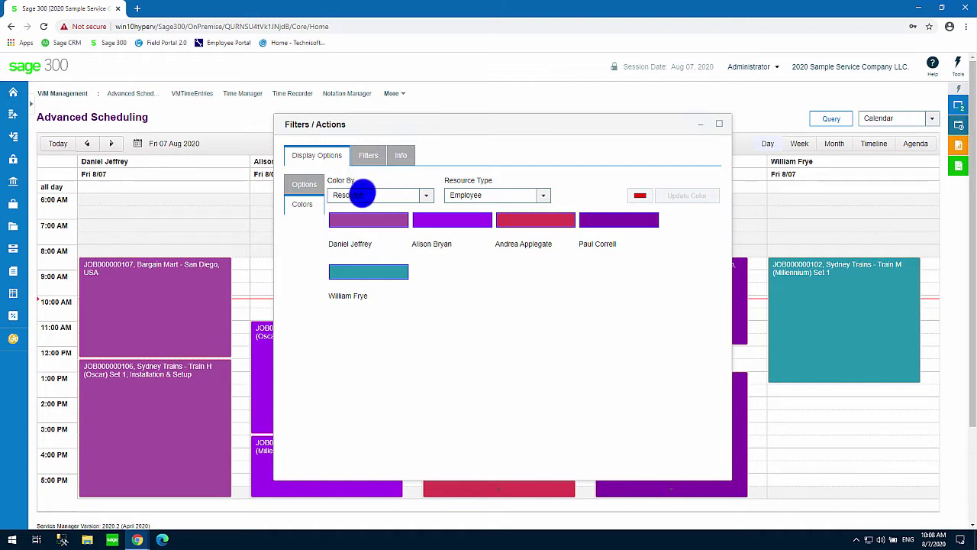
pyautogui.moveTo(443, 124); pyautogui.dragTo(617, 102)
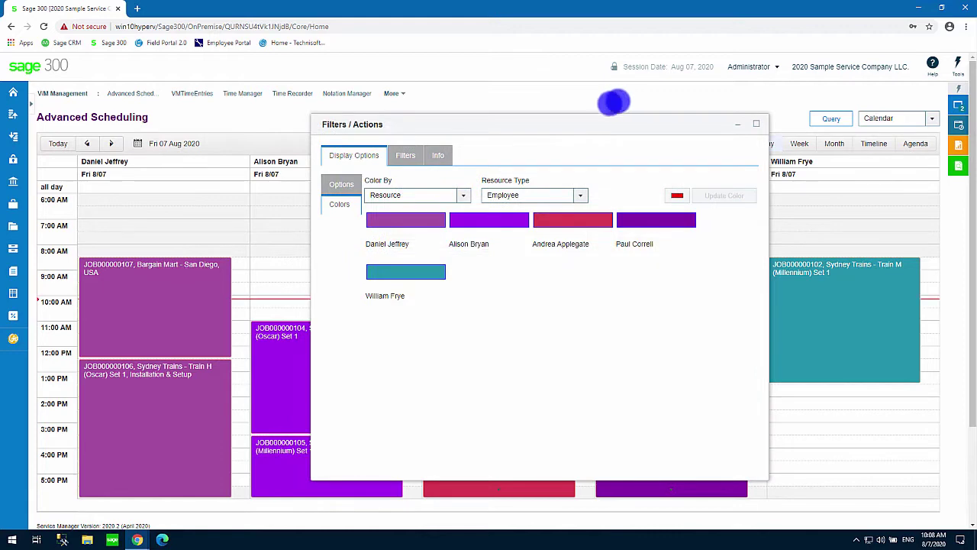
pyautogui.moveTo(519, 123); pyautogui.dragTo(609, 124)
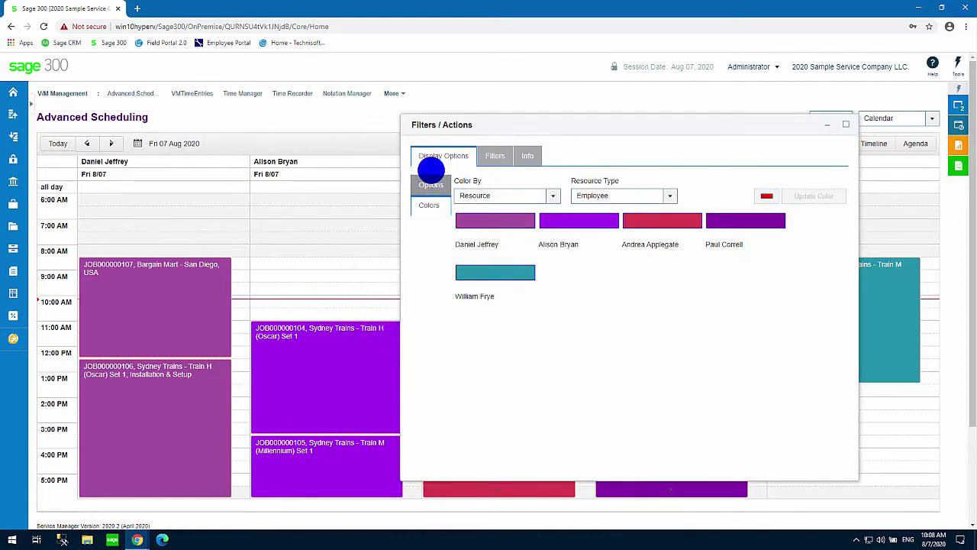
# Step: Group the Advanced Scheduling calendar by Zone, apply it, and collapse the Filters / Actions window to view the day
pyautogui.click(430, 185)
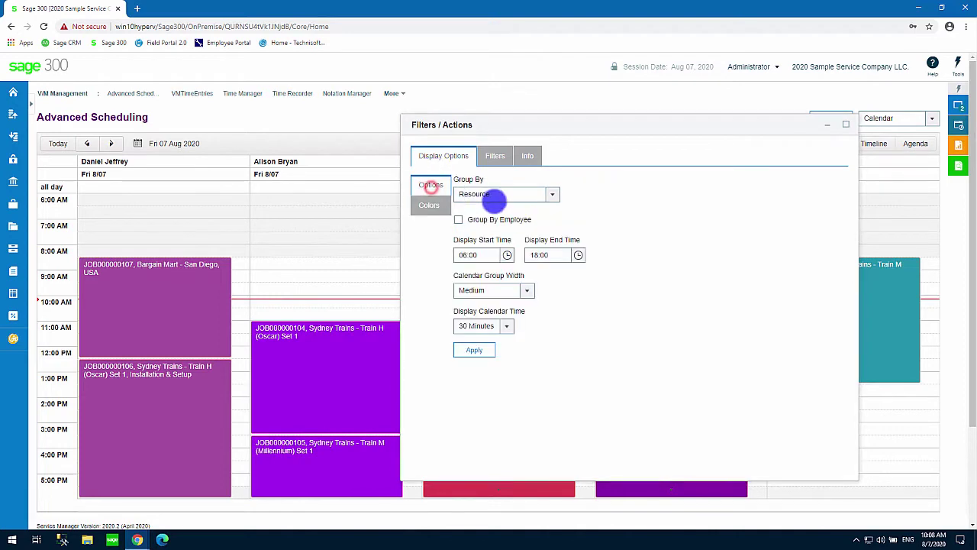
pyautogui.click(495, 194)
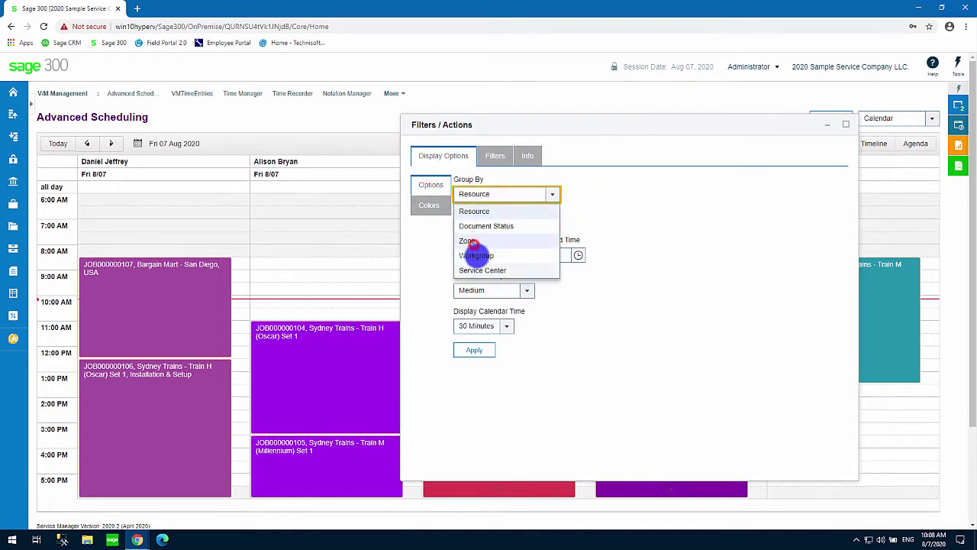
pyautogui.click(471, 242)
pyautogui.click(489, 349)
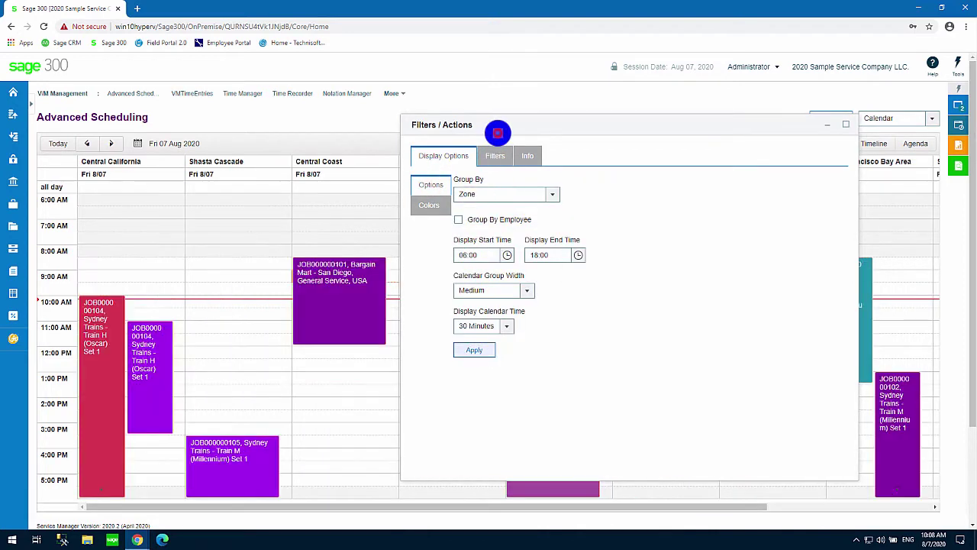
pyautogui.click(497, 133)
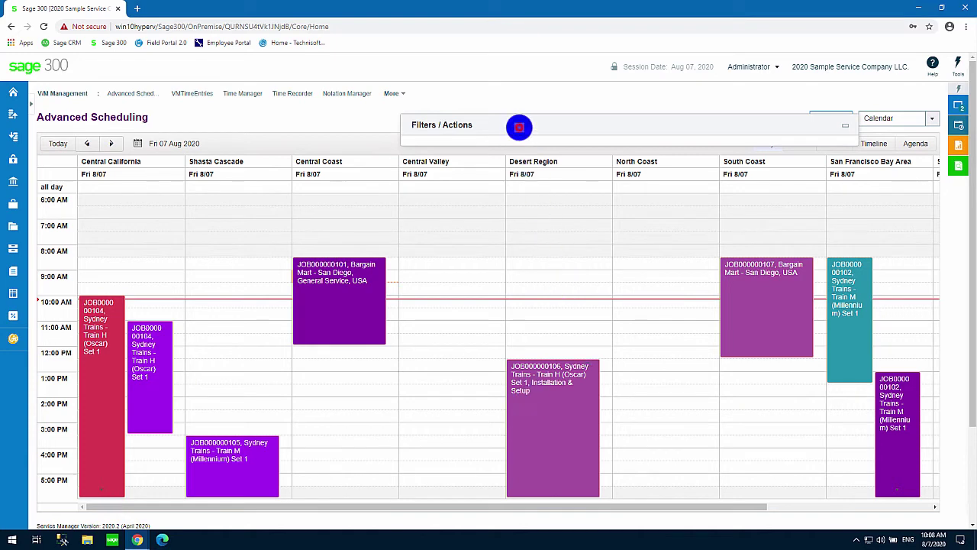
# Step: Turn on Group By Employee within the zone grouping, apply it, and view the calendar with Filters / Actions collapsed
pyautogui.click(519, 127)
pyautogui.click(474, 219)
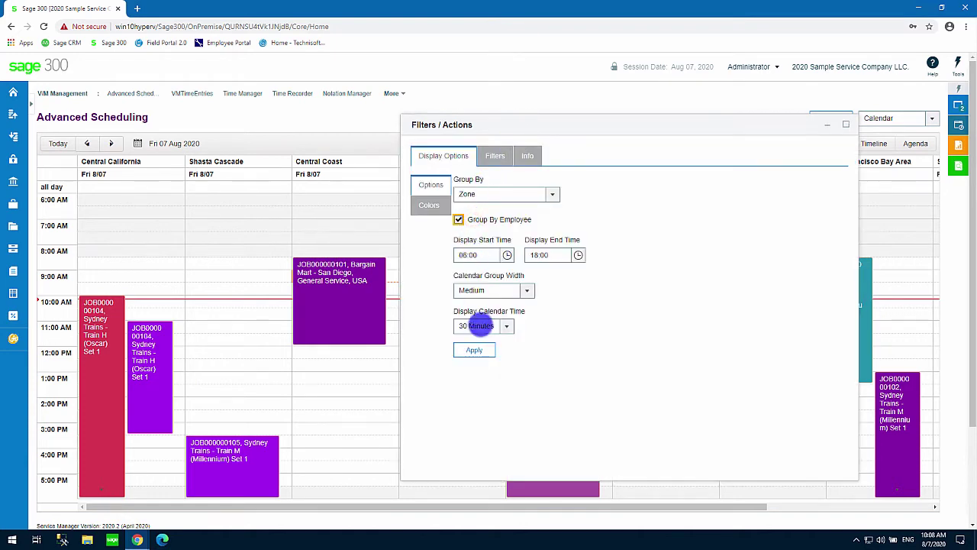
pyautogui.click(475, 350)
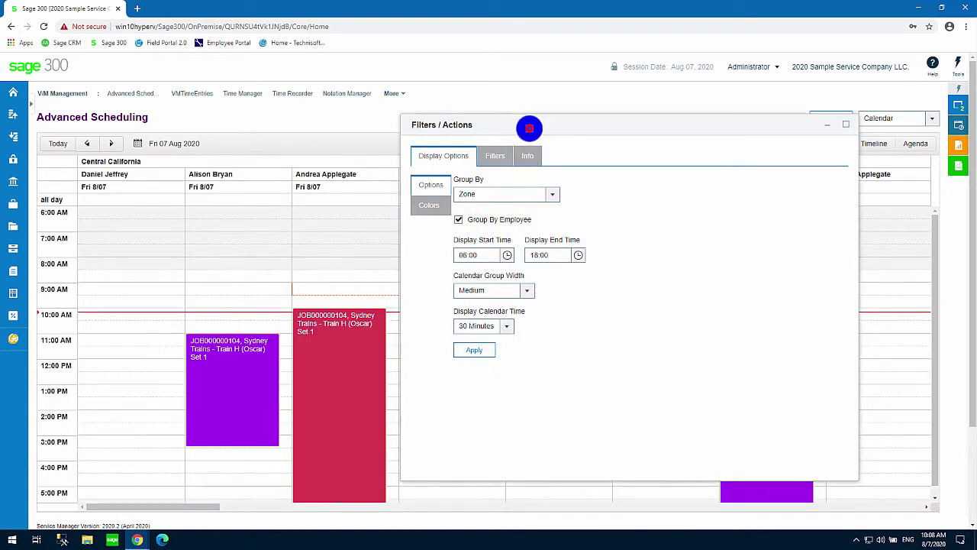
pyautogui.click(527, 126)
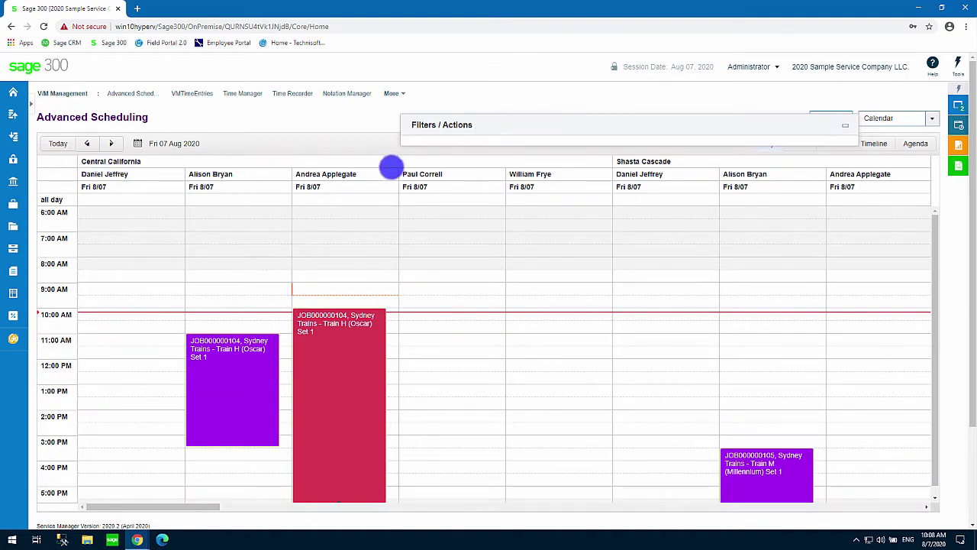
pyautogui.moveTo(189, 506); pyautogui.dragTo(107, 508)
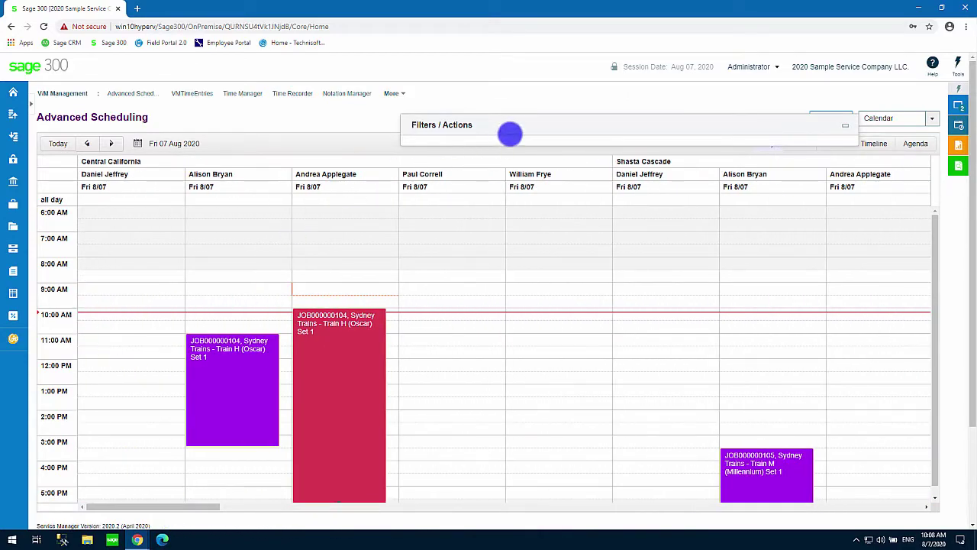
# Step: Set the calendar grouping back to Resource in the display options and apply it
pyautogui.click(514, 127)
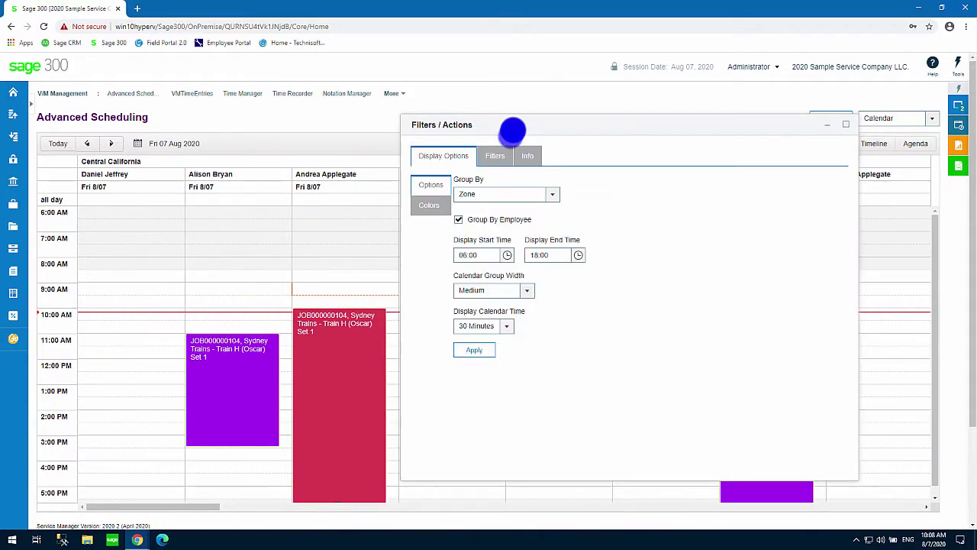
pyautogui.click(476, 194)
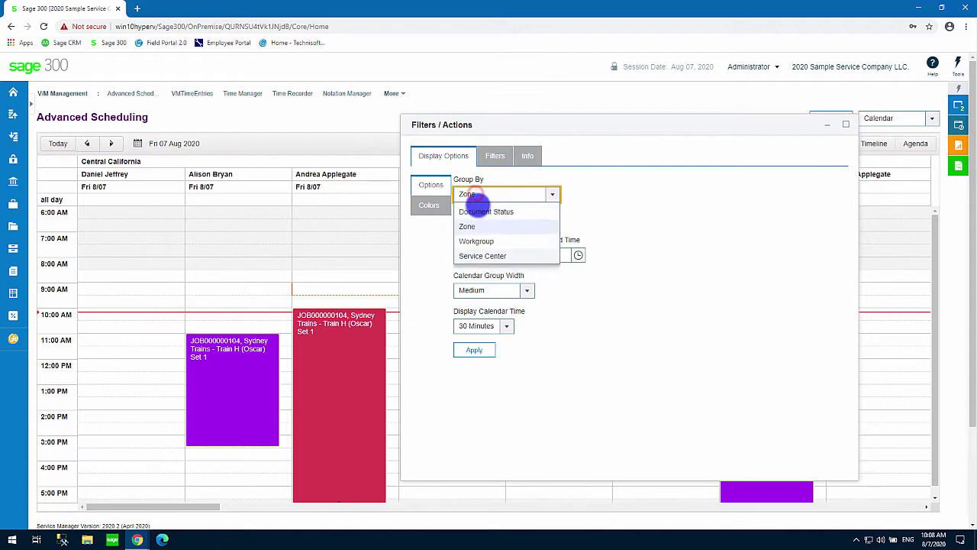
pyautogui.click(472, 211)
pyautogui.click(474, 350)
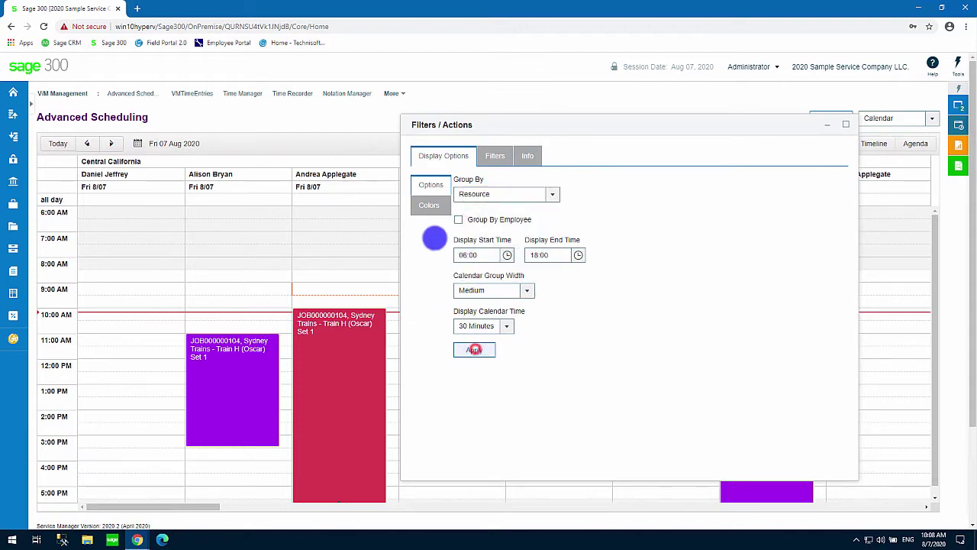
# Step: Color the appointments by Document Priority, collapse the Filters / Actions window and shift it slightly aside
pyautogui.click(429, 205)
pyautogui.click(497, 197)
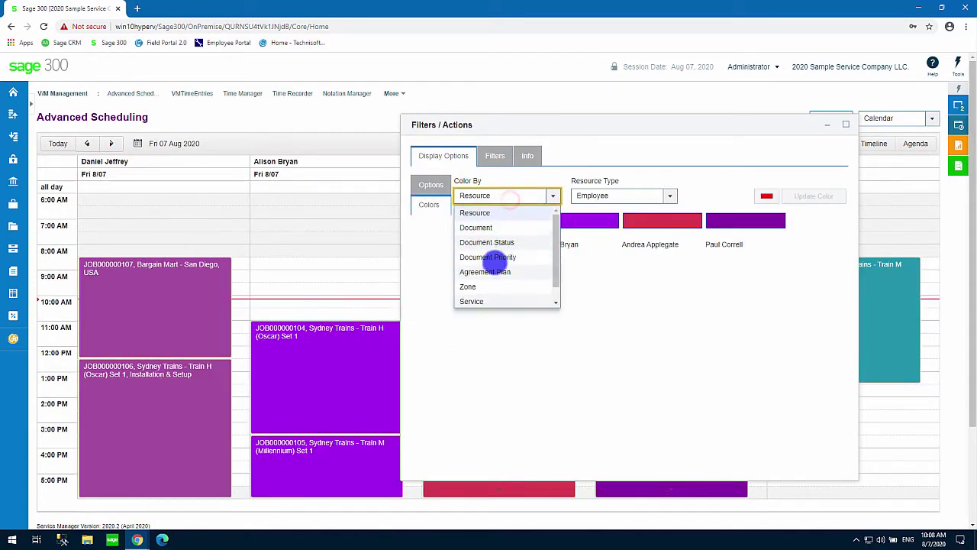
pyautogui.scroll(-1, 477, 281)
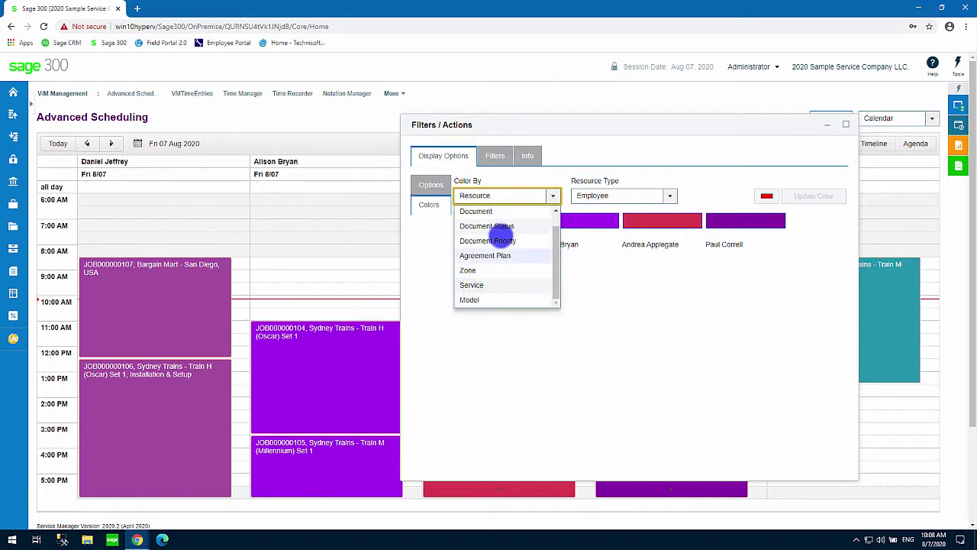
pyautogui.click(504, 239)
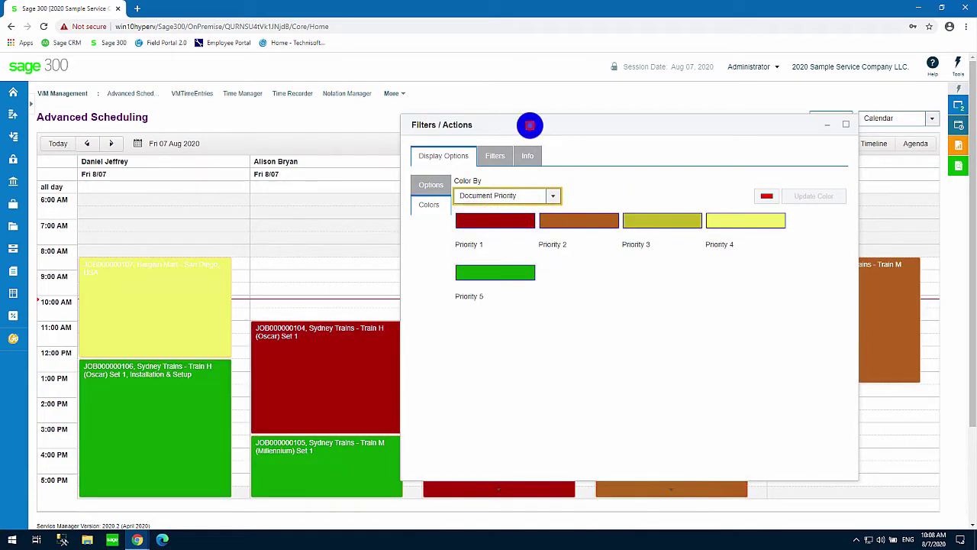
pyautogui.doubleClick(530, 124)
pyautogui.moveTo(561, 124); pyautogui.dragTo(526, 120)
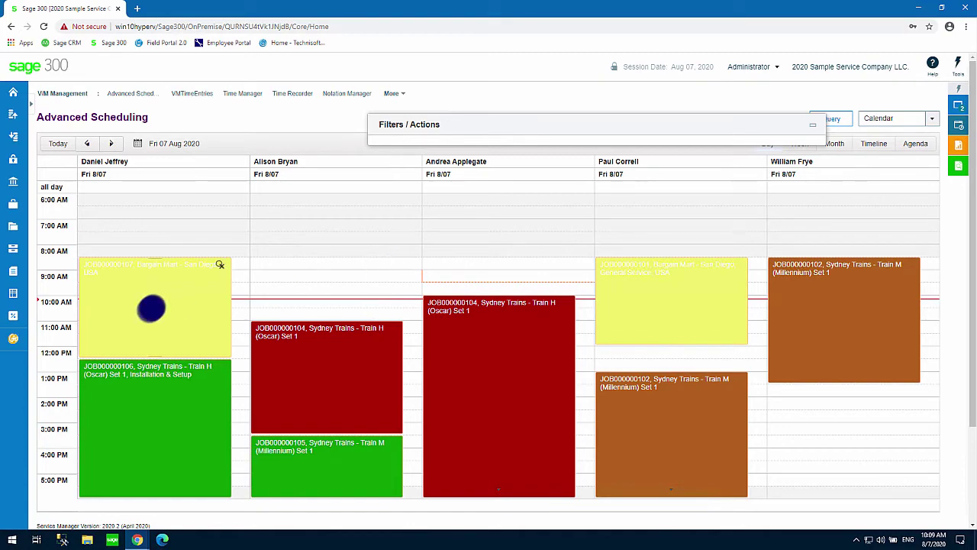
# Step: Open the time entry of the first technician's Bargain Mart appointment and view its estimated times
pyautogui.click(156, 304)
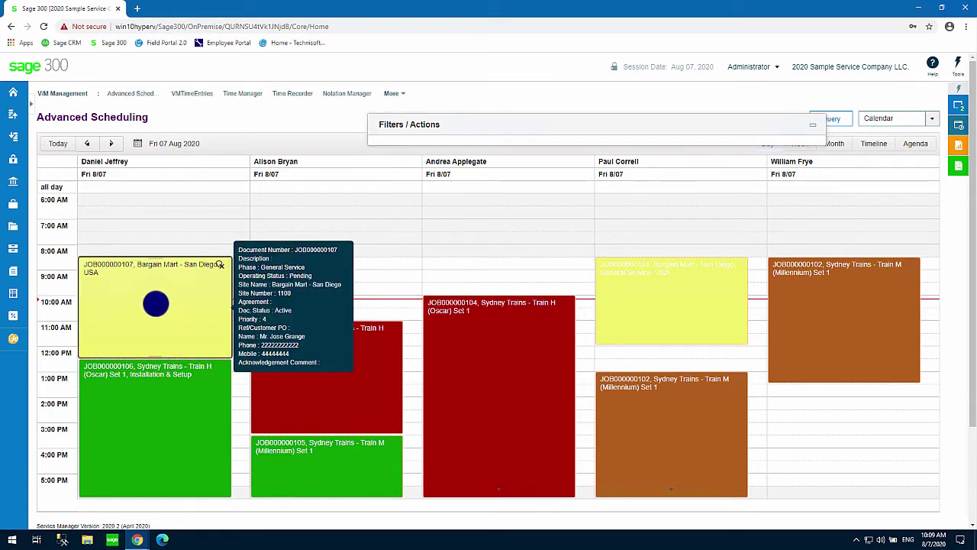
pyautogui.doubleClick(156, 304)
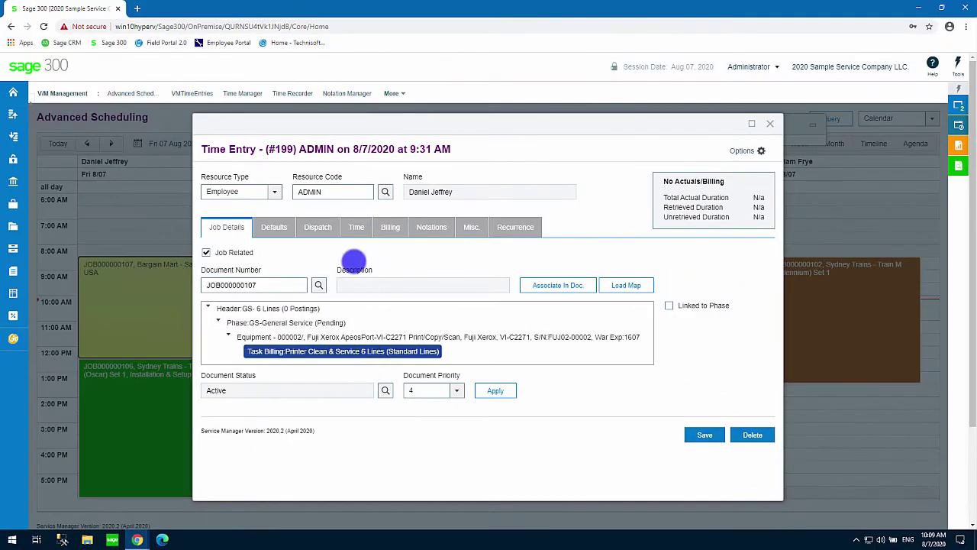
pyautogui.click(356, 226)
pyautogui.click(380, 268)
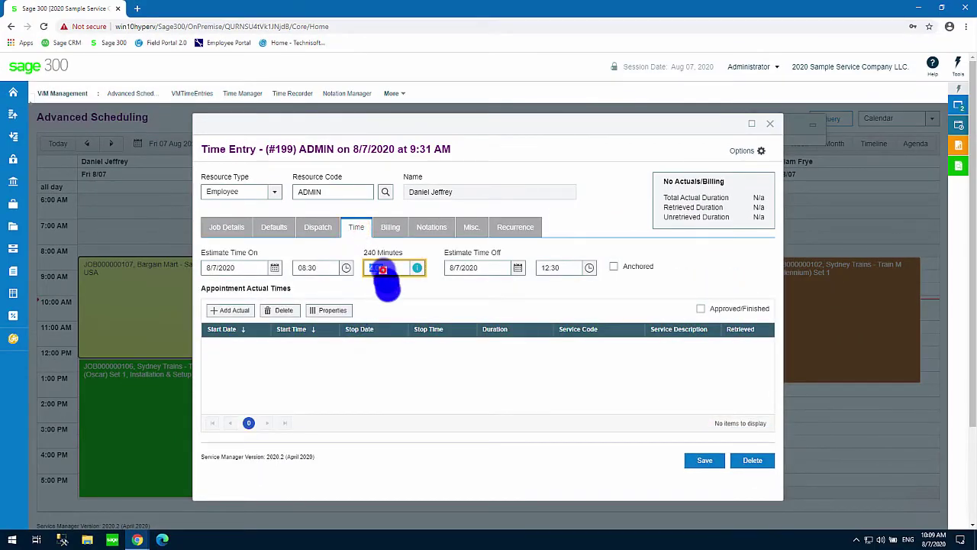
pyautogui.click(375, 279)
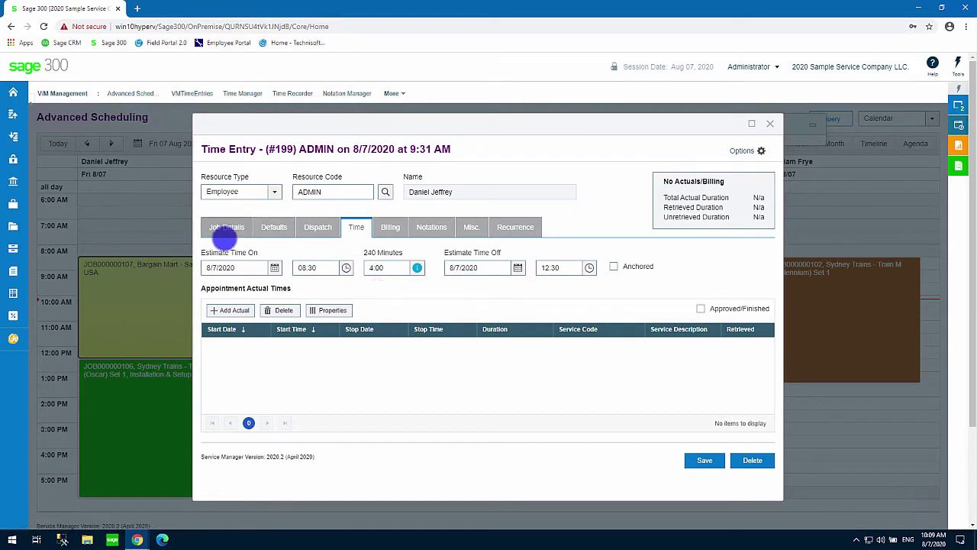
# Step: Check the time entry's additional billing and actual times, and close the time entry
pyautogui.click(388, 227)
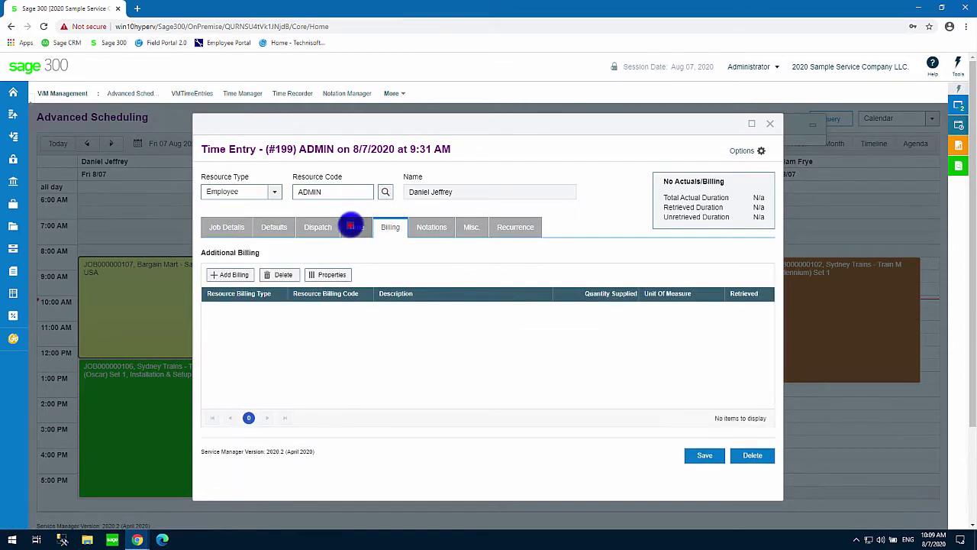
pyautogui.click(353, 227)
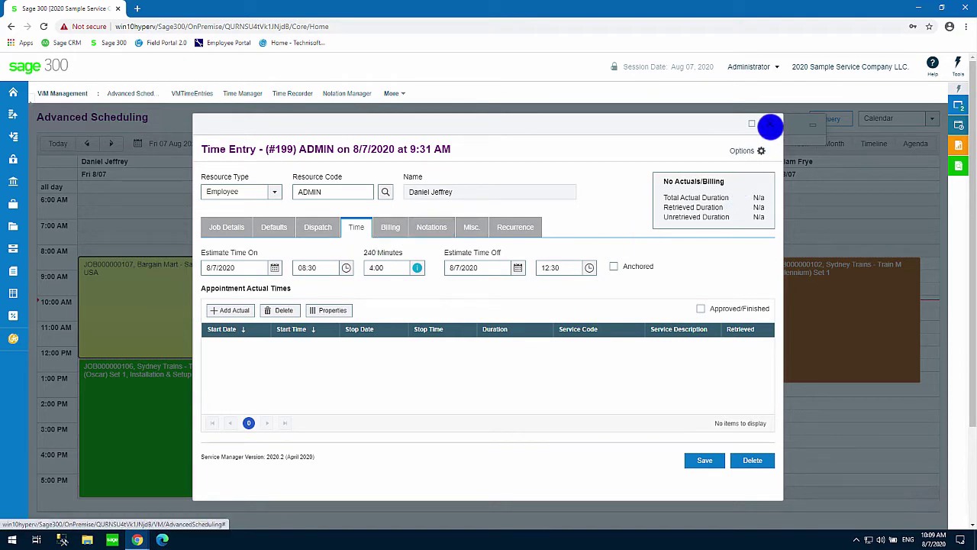
pyautogui.click(771, 126)
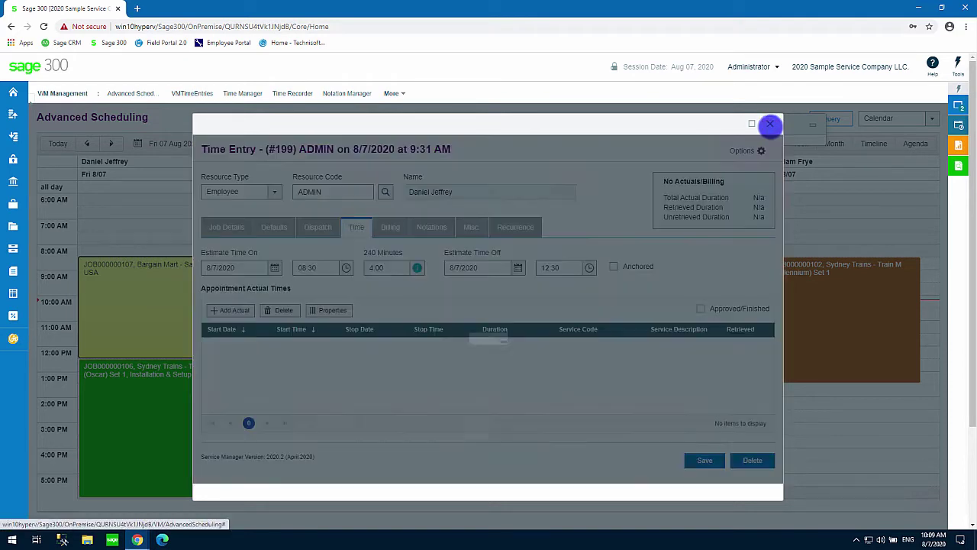
pyautogui.click(585, 417)
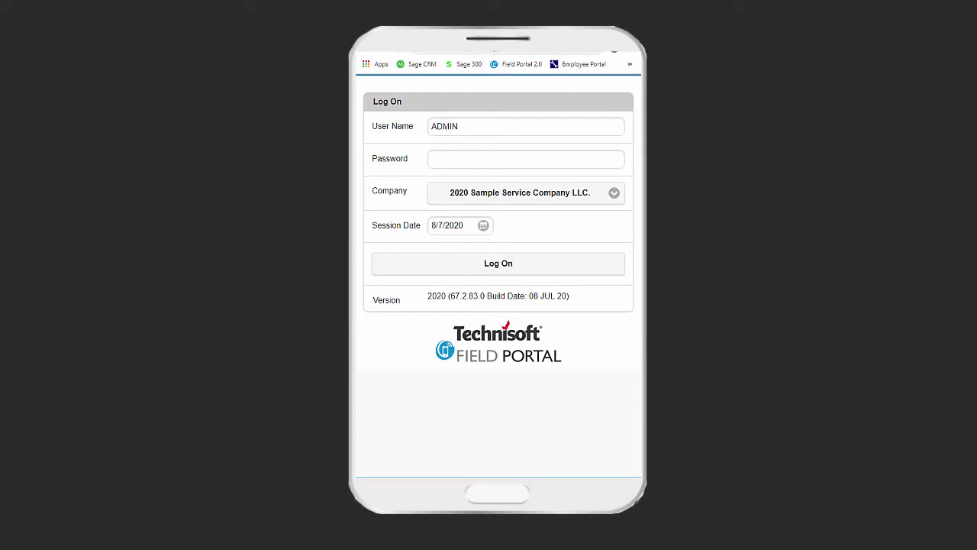
# Step: Switch to the Technisoft Field Portal, log on with the account password, and open the Bargain Mart job from the Daily Schedule
pyautogui.click(446, 161)
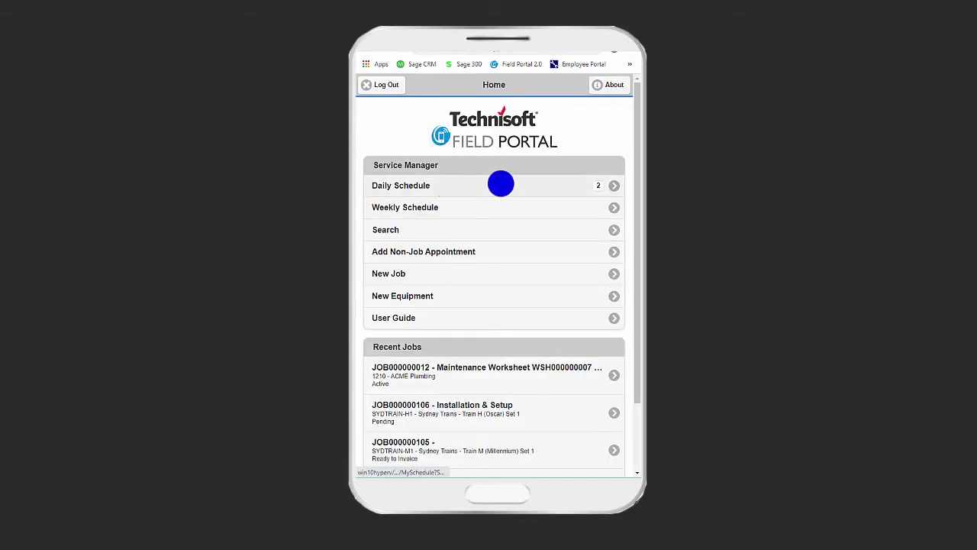
pyautogui.click(501, 183)
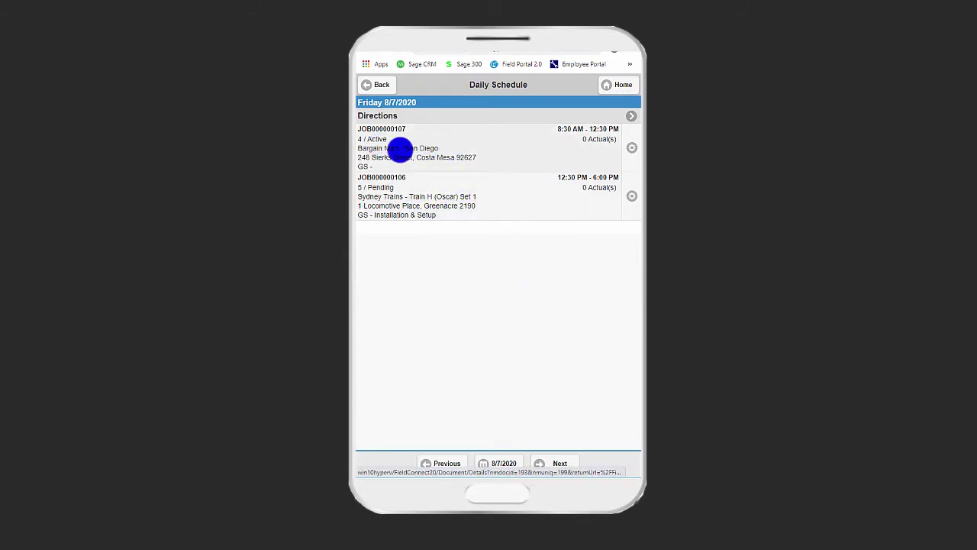
pyautogui.click(408, 151)
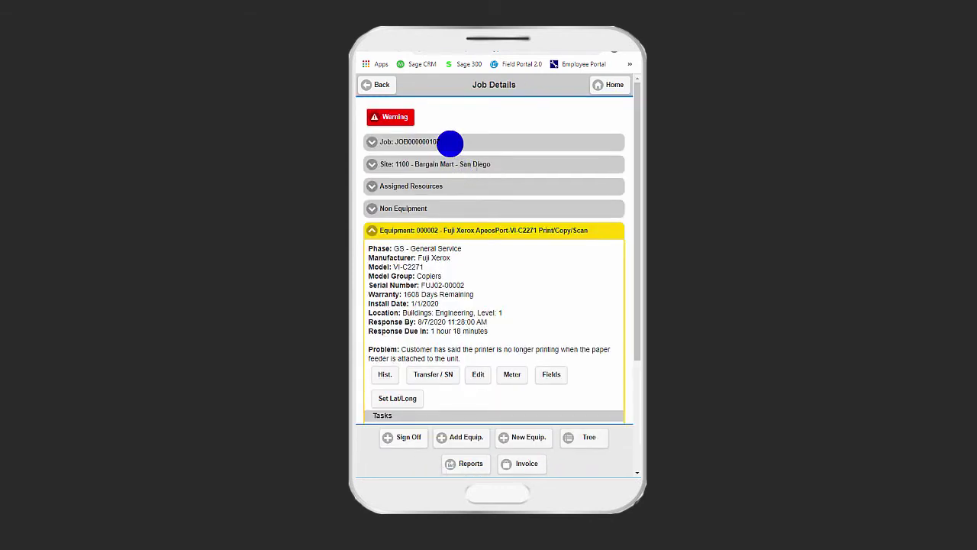
# Step: Expand the job and site details, view the site address in Google Maps, and close the map
pyautogui.click(450, 143)
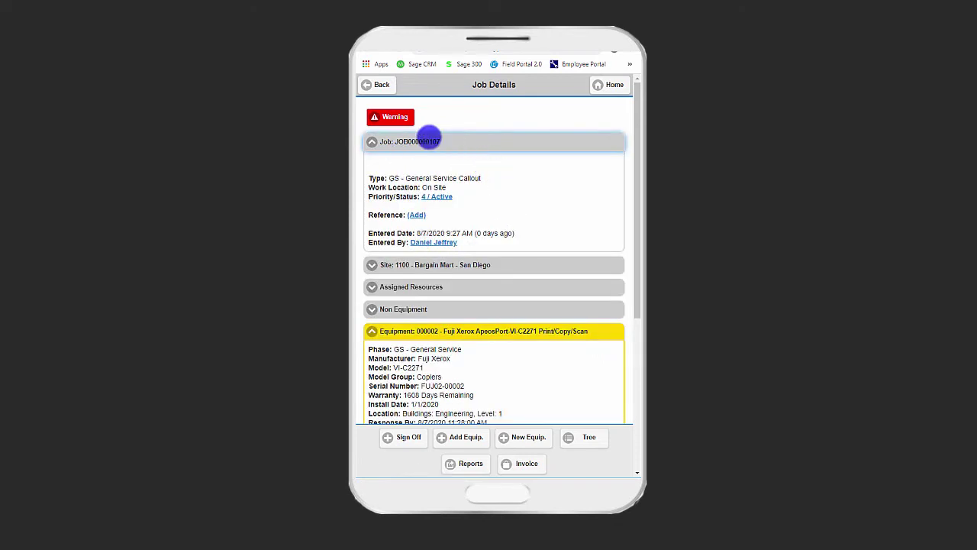
pyautogui.click(462, 266)
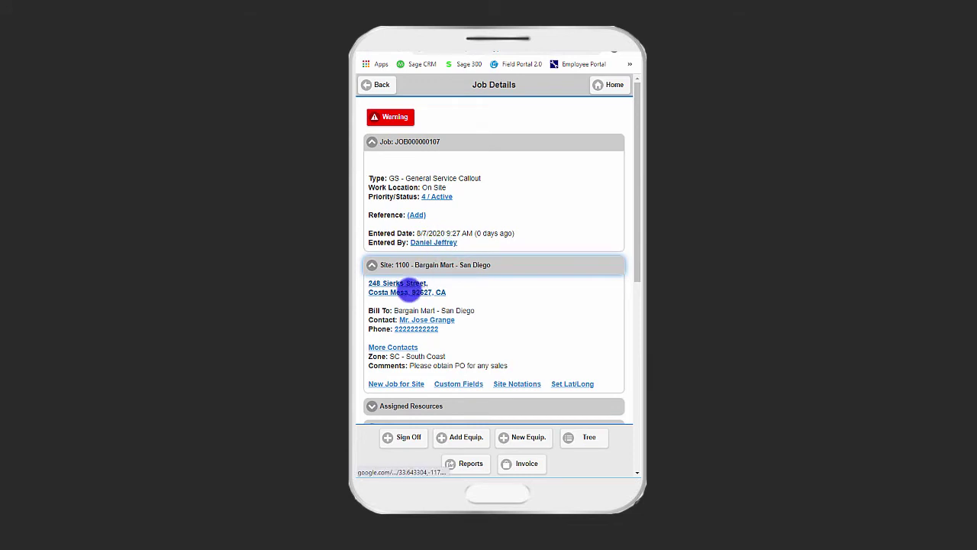
pyautogui.click(409, 289)
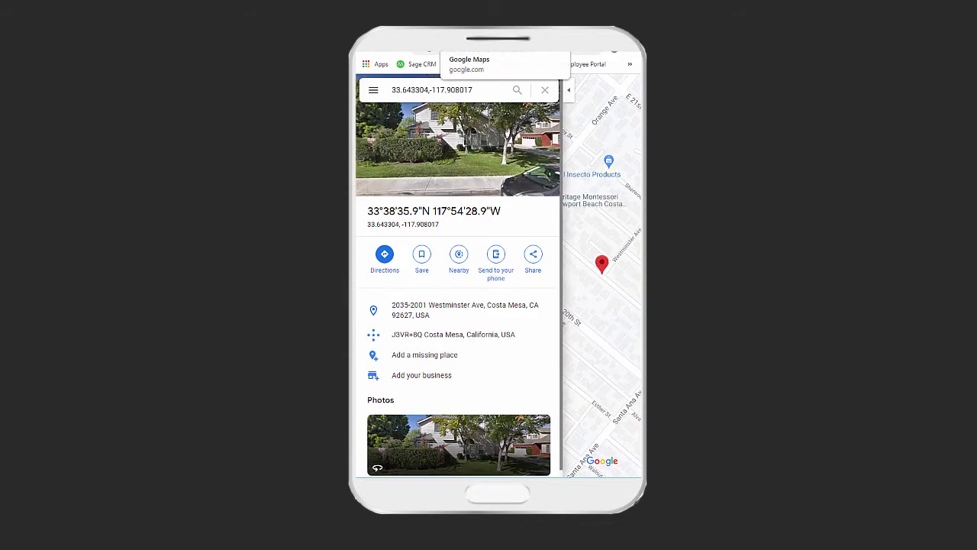
pyautogui.hotkey('ctrl', 'w')
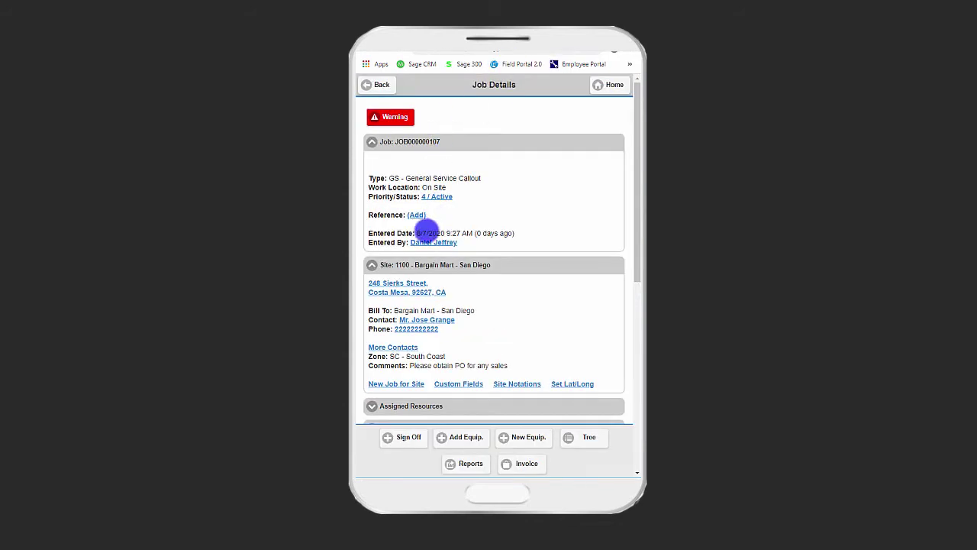
# Step: Examine the job's site comments, Fuji Xerox equipment details, task and appointment options
pyautogui.scroll(-1, 556, 234)
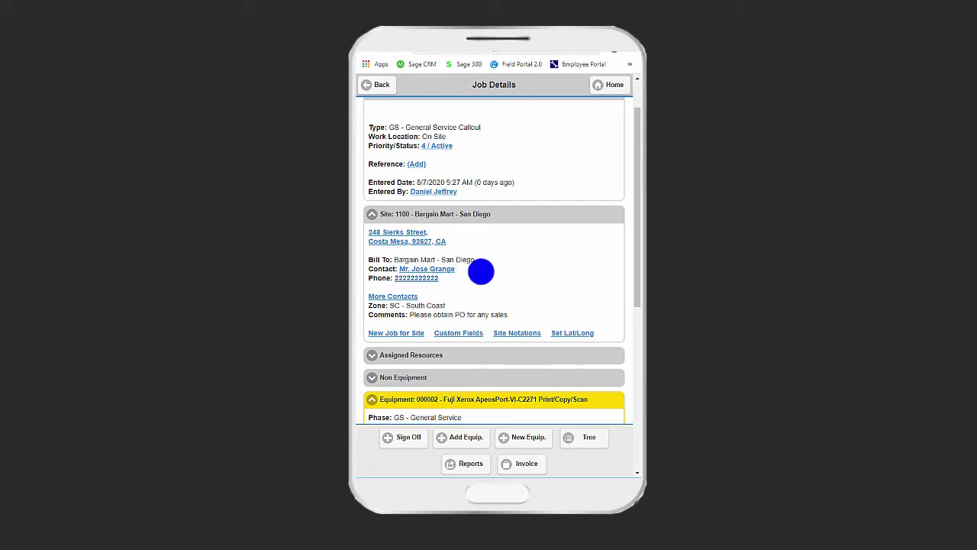
pyautogui.scroll(-2, 481, 271)
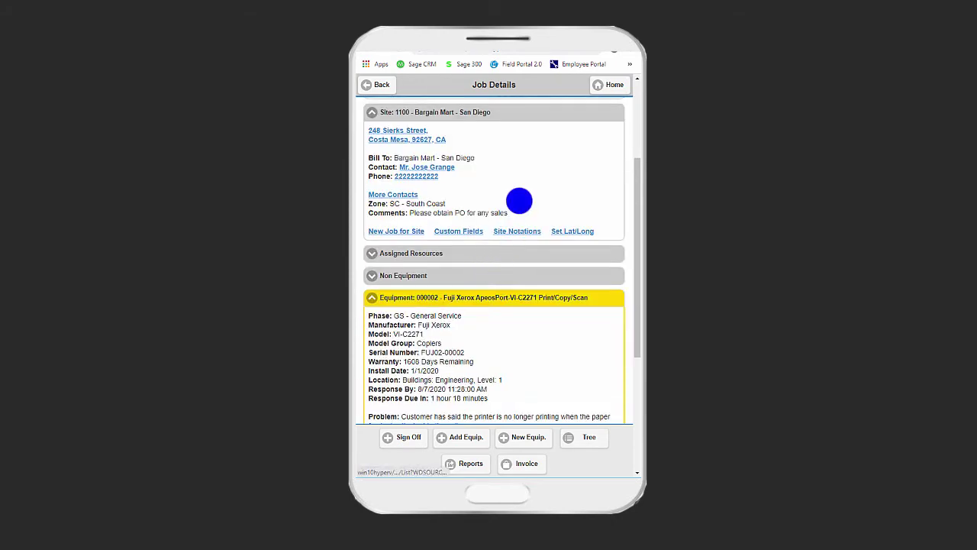
pyautogui.scroll(-2, 519, 201)
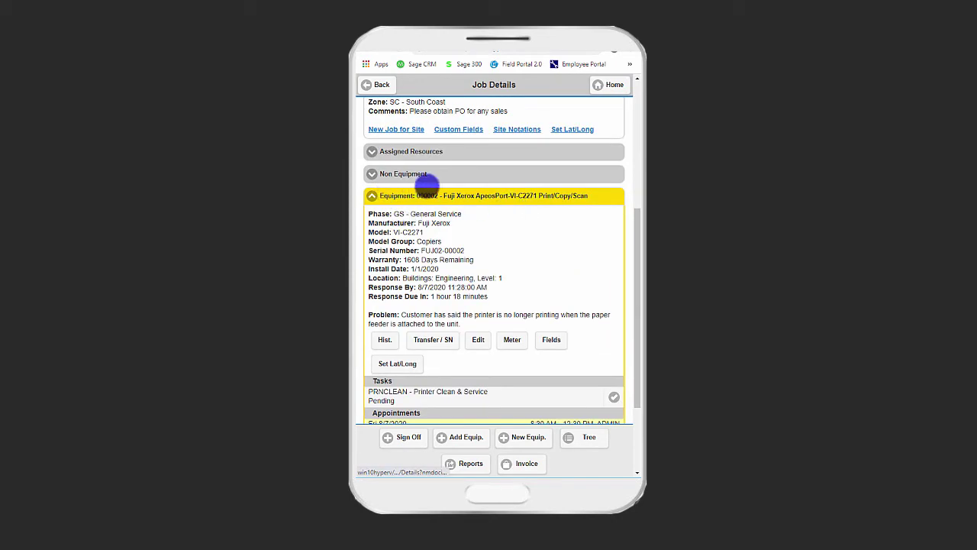
pyautogui.scroll(-1, 539, 218)
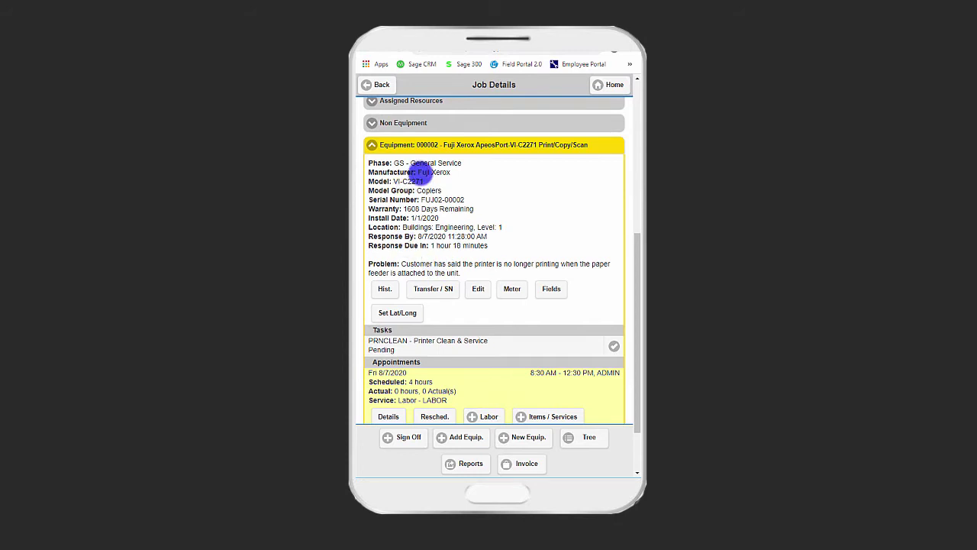
pyautogui.scroll(-2, 459, 167)
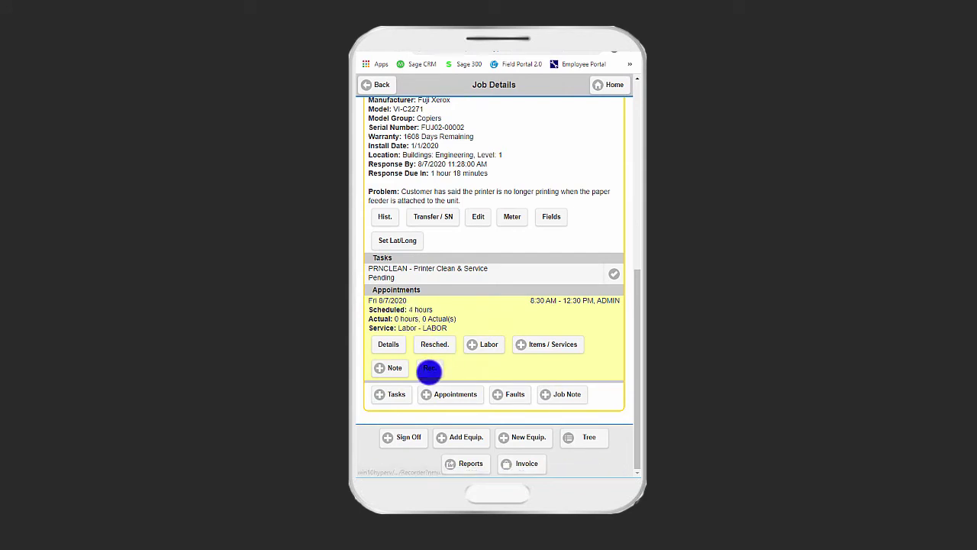
# Step: Start the time recorder on the Fri 8/7/2020 appointment of the Fuji Xerox equipment
pyautogui.click(430, 371)
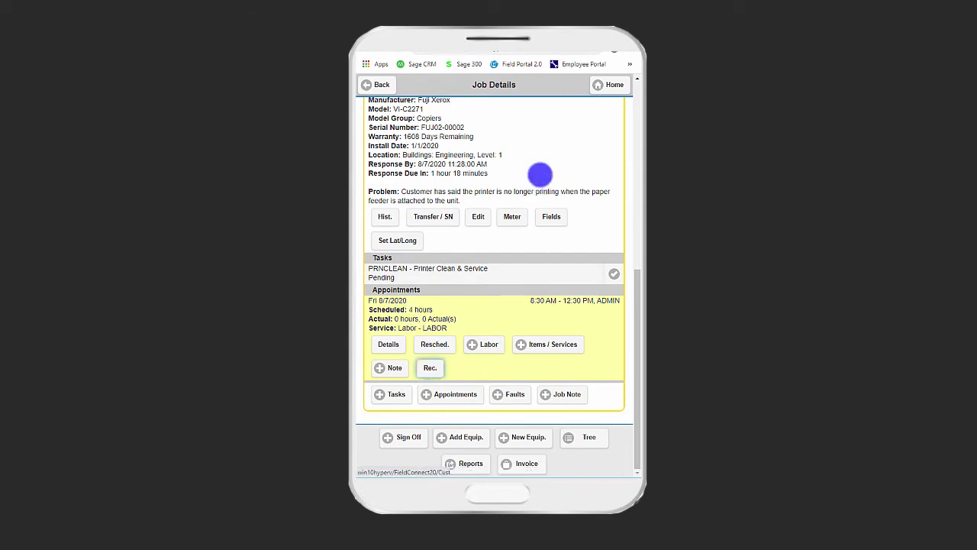
pyautogui.click(451, 162)
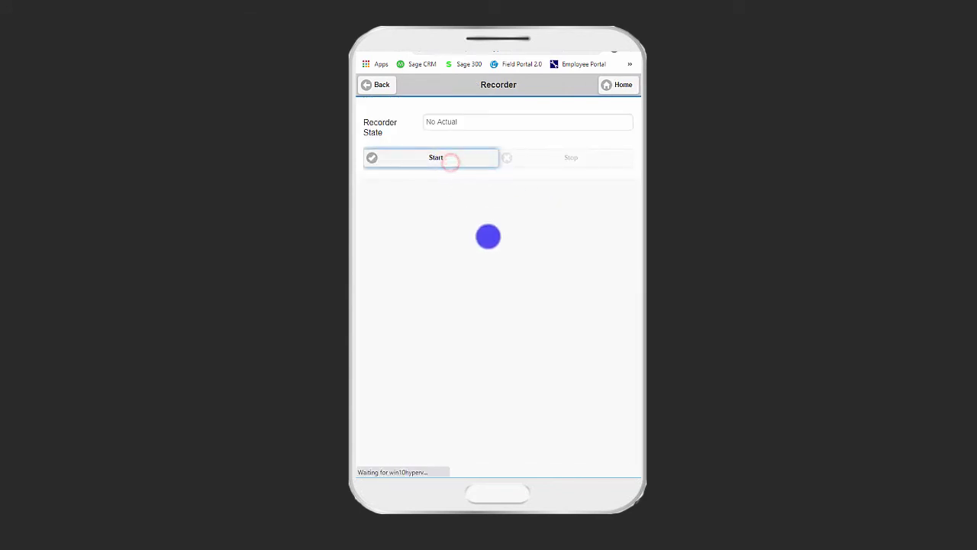
# Step: Find items matching "tray", add A1-752/B Letter Tray - Kings-5000 Series to the appointment, save it and return to the job details
pyautogui.scroll(-2, 489, 239)
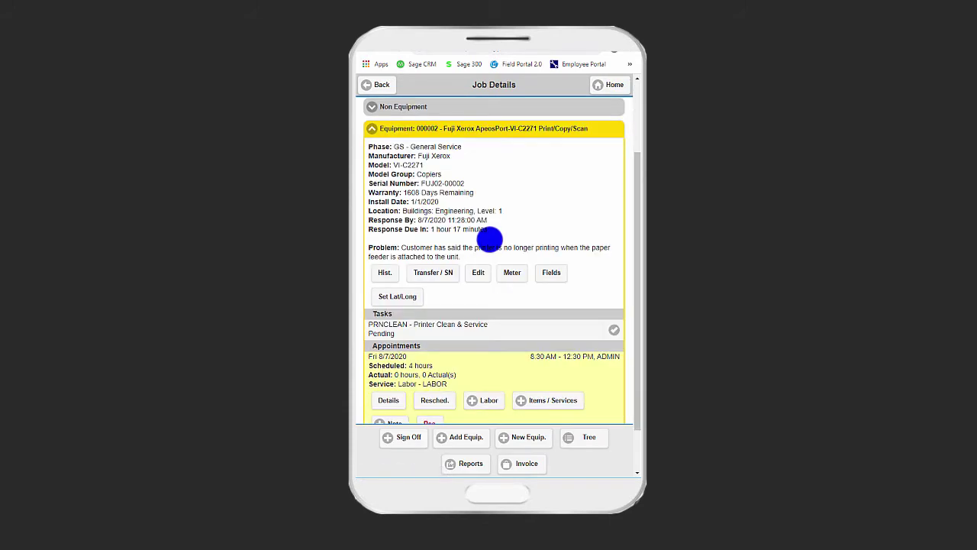
pyautogui.scroll(-1, 490, 239)
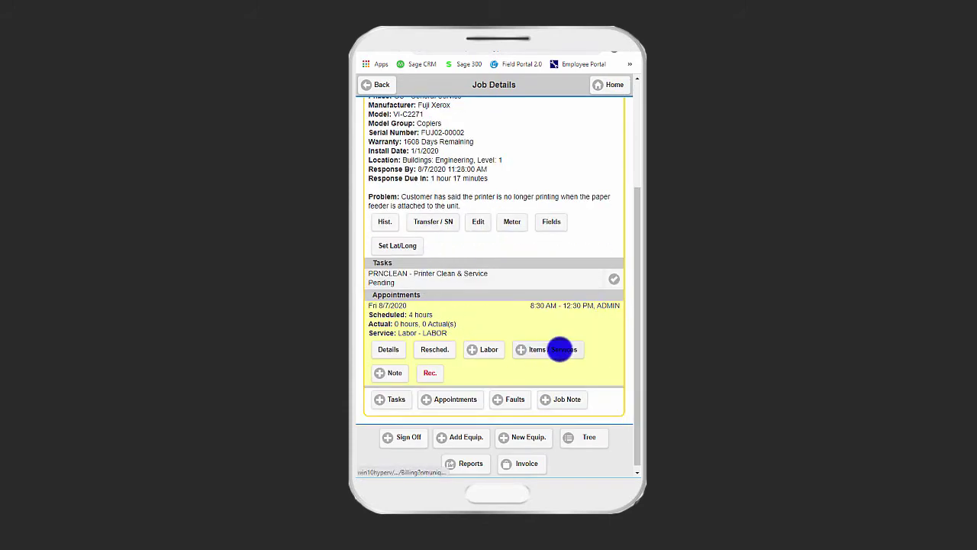
pyautogui.click(560, 349)
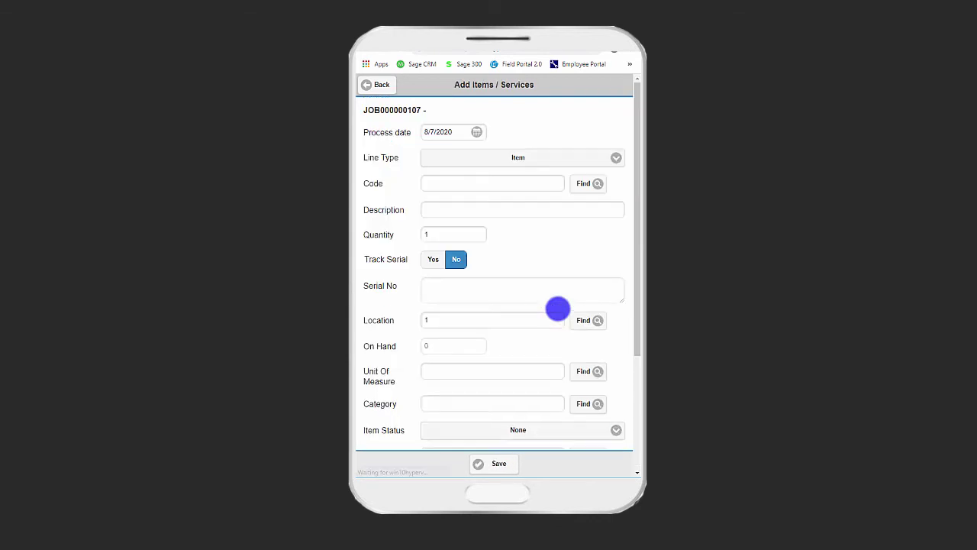
pyautogui.click(574, 186)
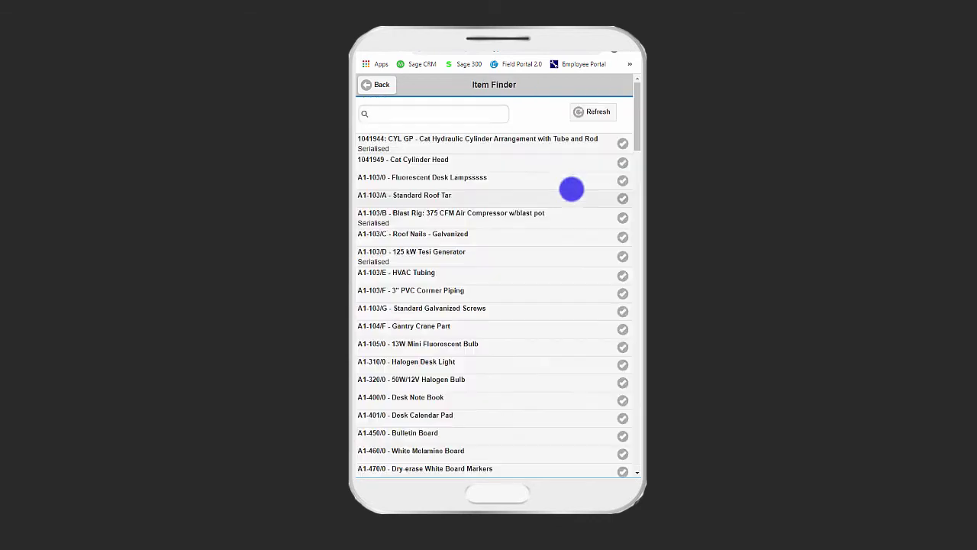
pyautogui.click(431, 112)
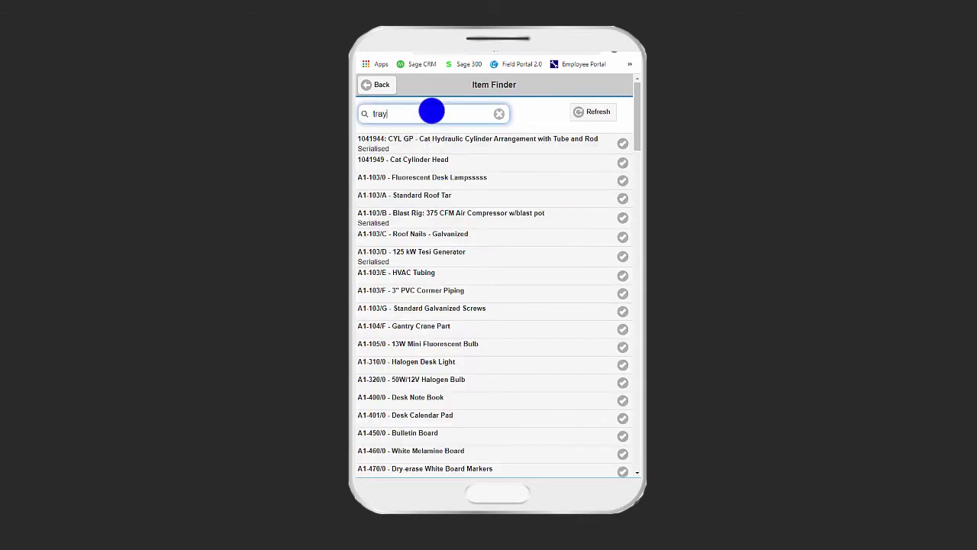
pyautogui.click(596, 112)
pyautogui.click(440, 141)
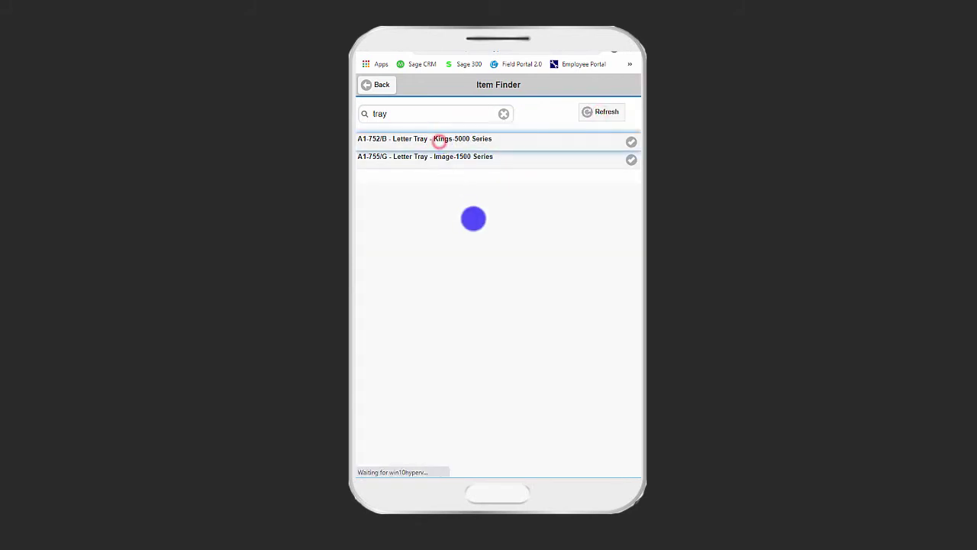
pyautogui.click(501, 465)
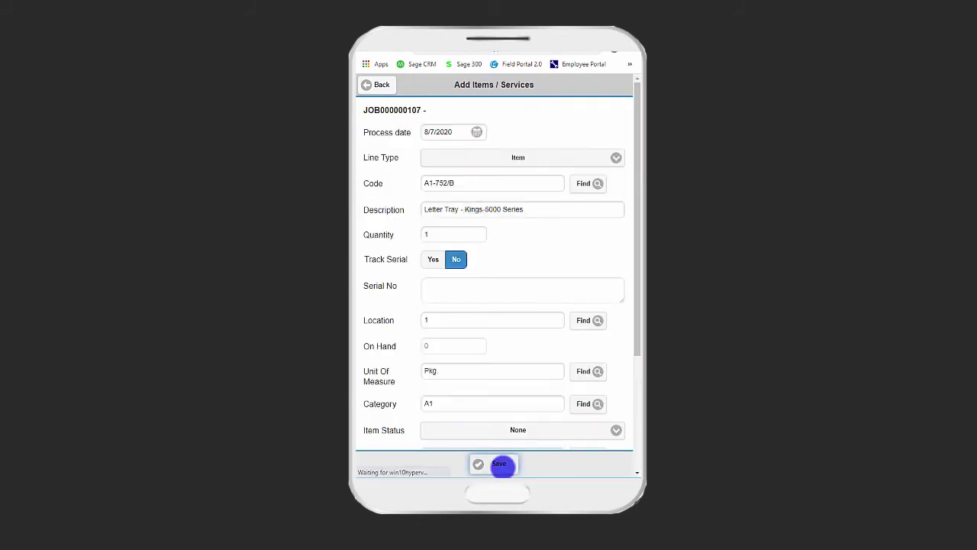
pyautogui.click(377, 84)
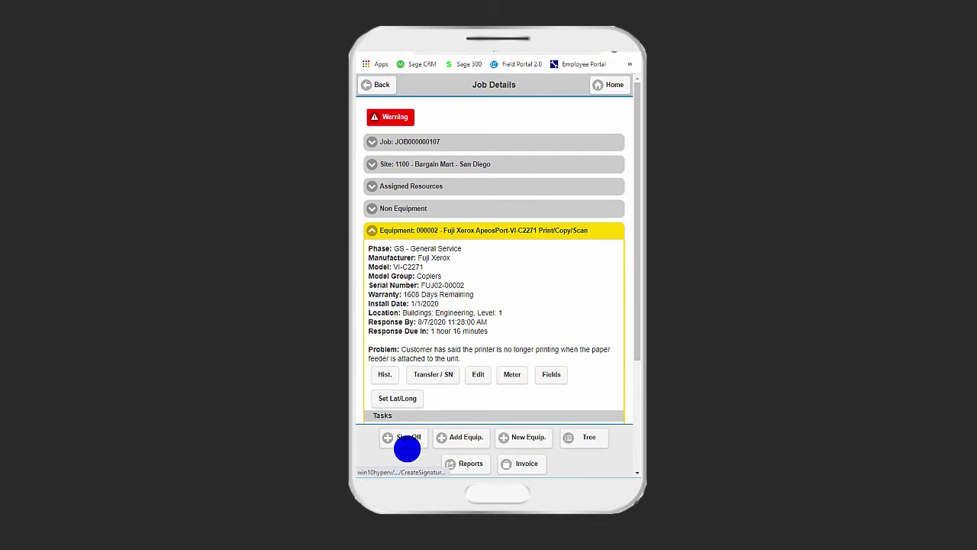
# Step: Sign off the entire document with a handwritten customer signature, leaving the job status at No Change
pyautogui.click(405, 440)
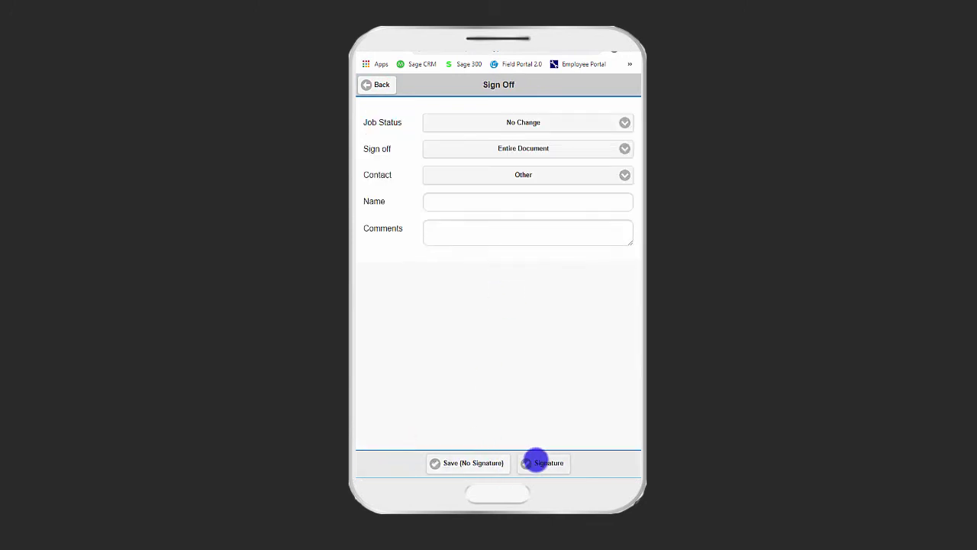
pyautogui.click(538, 462)
pyautogui.moveTo(419, 138)
pyautogui.mouseDown()
pyautogui.moveTo(484, 161)
pyautogui.moveTo(527, 147)
pyautogui.mouseUp()
pyautogui.click(538, 207)
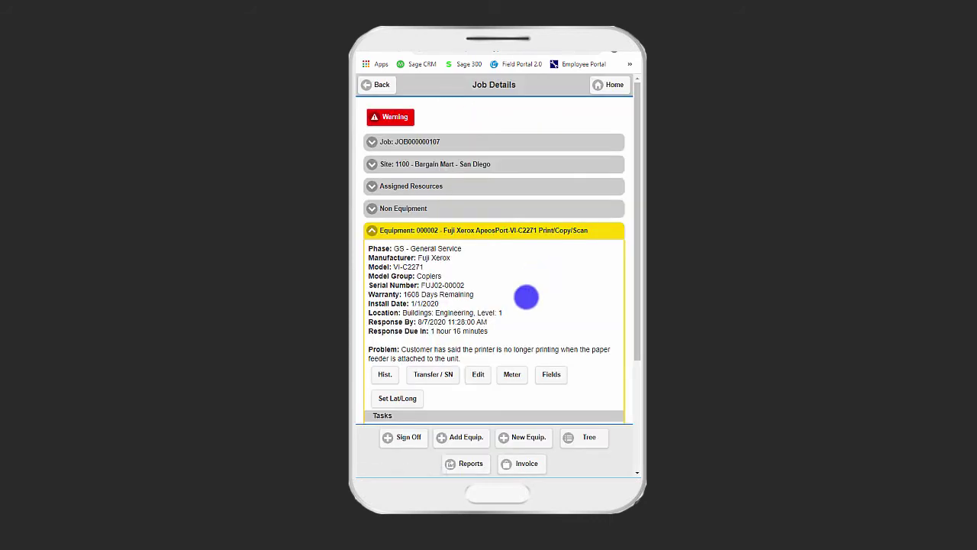
# Step: Stop the appointment's running time recorder as LABOR
pyautogui.scroll(-3, 565, 424)
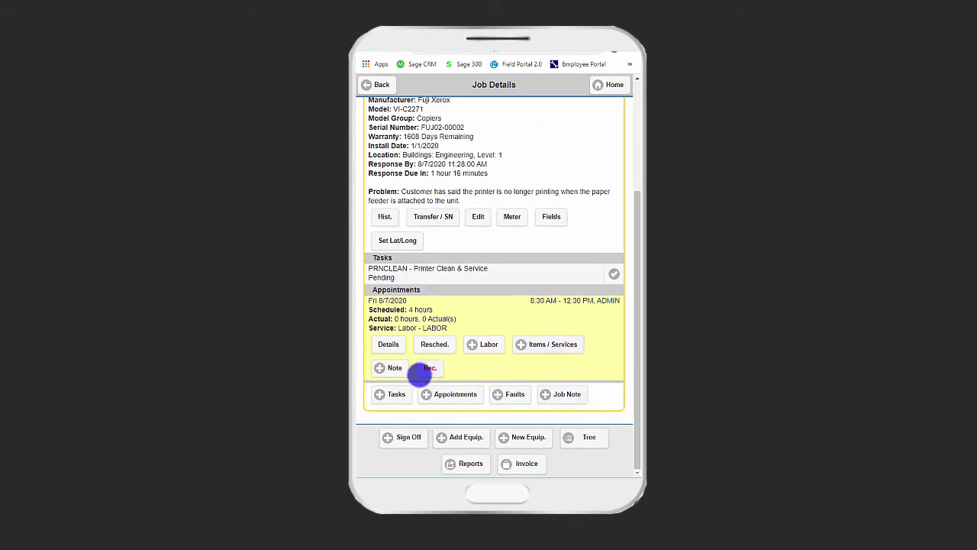
pyautogui.click(422, 370)
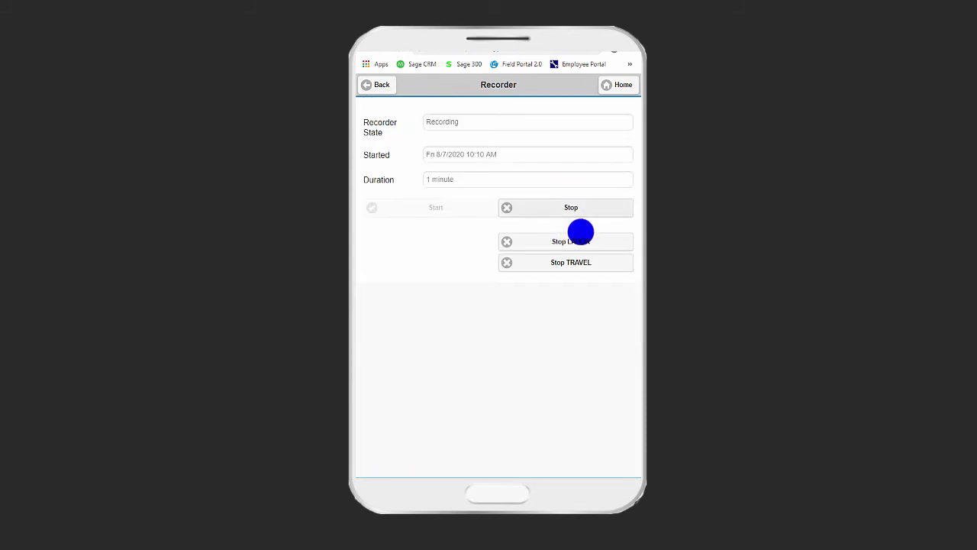
pyautogui.click(580, 239)
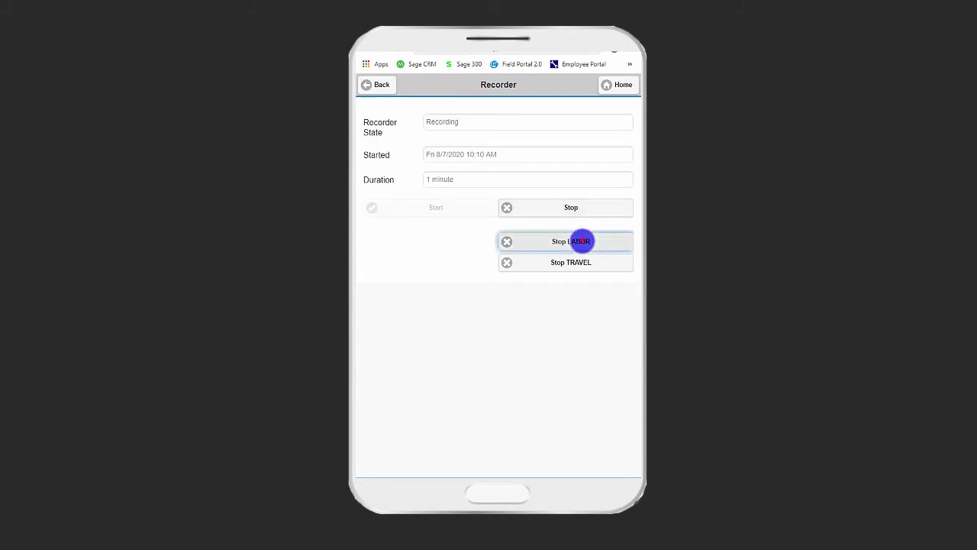
# Step: Open the job's invoice, retrieve its outstanding time and billing, and post the invoice with the status left at No Change
pyautogui.scroll(-2, 552, 356)
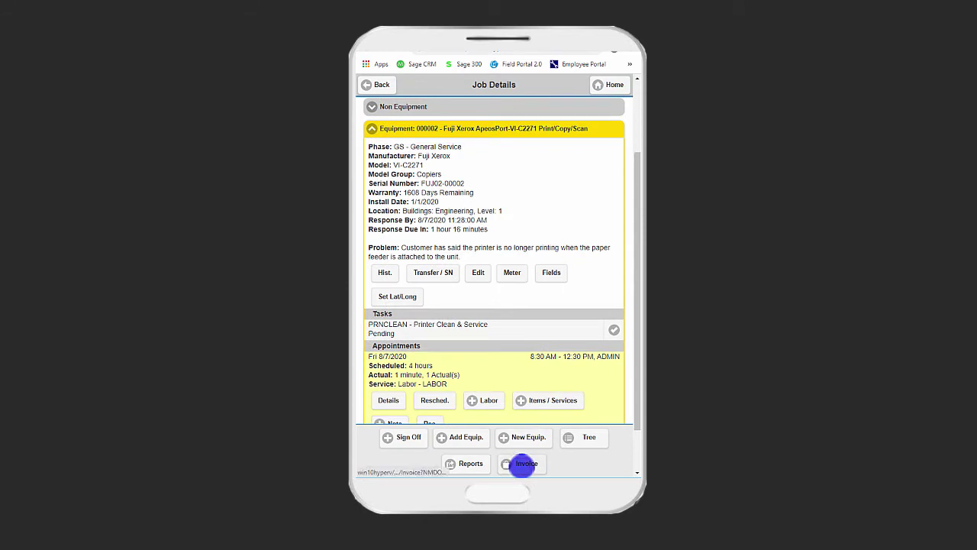
pyautogui.click(524, 464)
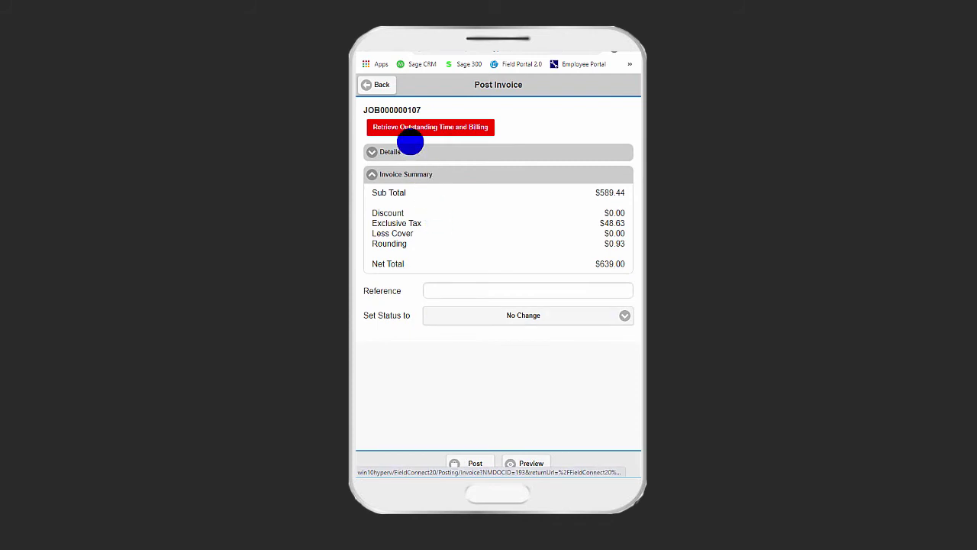
pyautogui.click(425, 125)
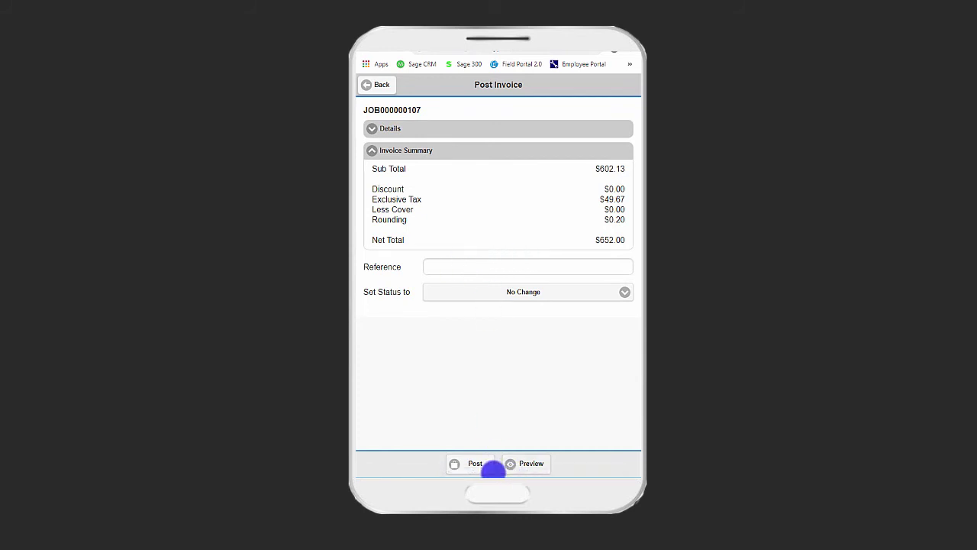
pyautogui.click(475, 463)
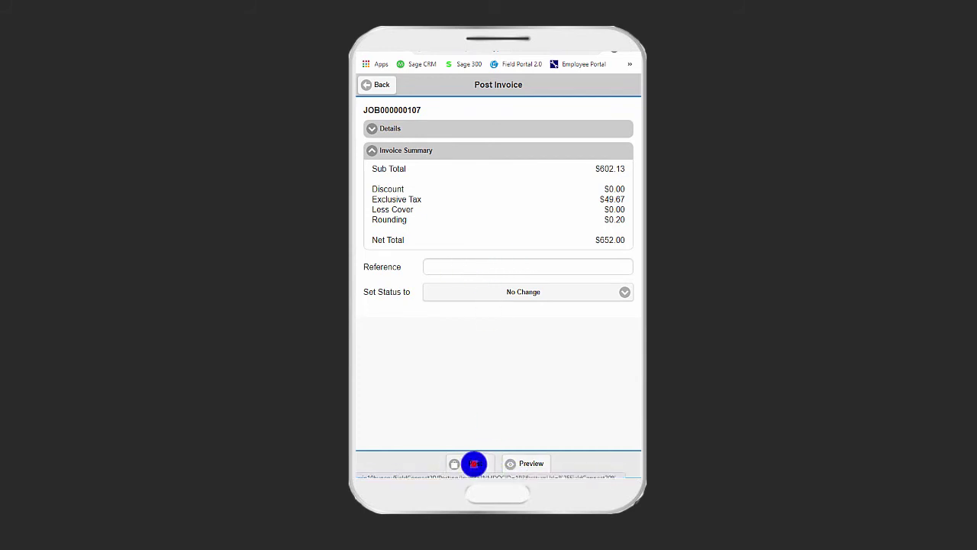
pyautogui.click(546, 106)
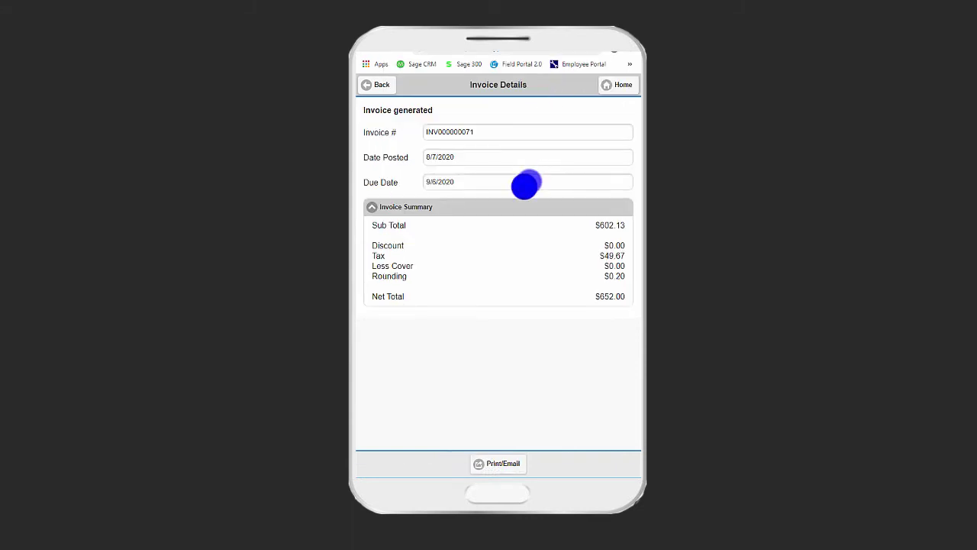
# Step: Build the posted invoice's print/email report, check the recipient e-mail field, view the report and close it
pyautogui.click(494, 464)
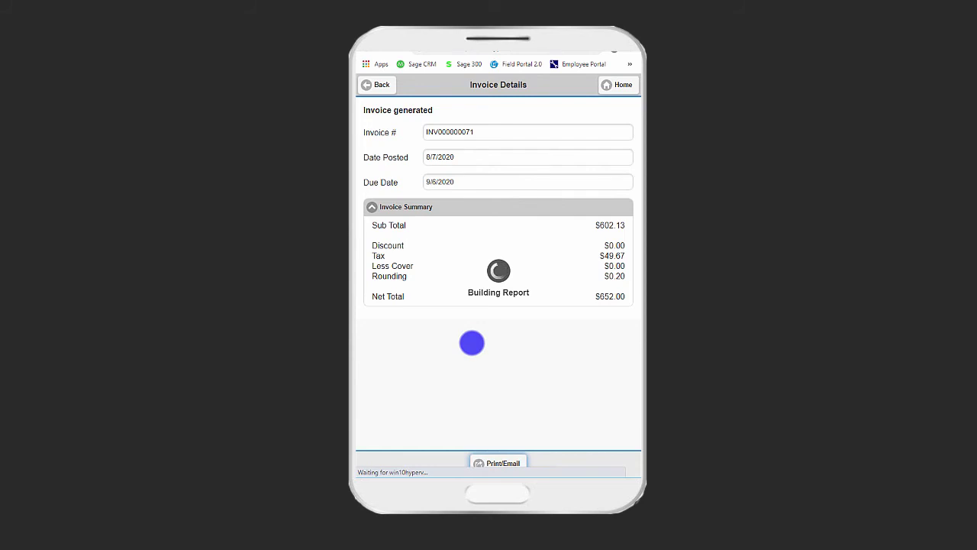
pyautogui.click(519, 151)
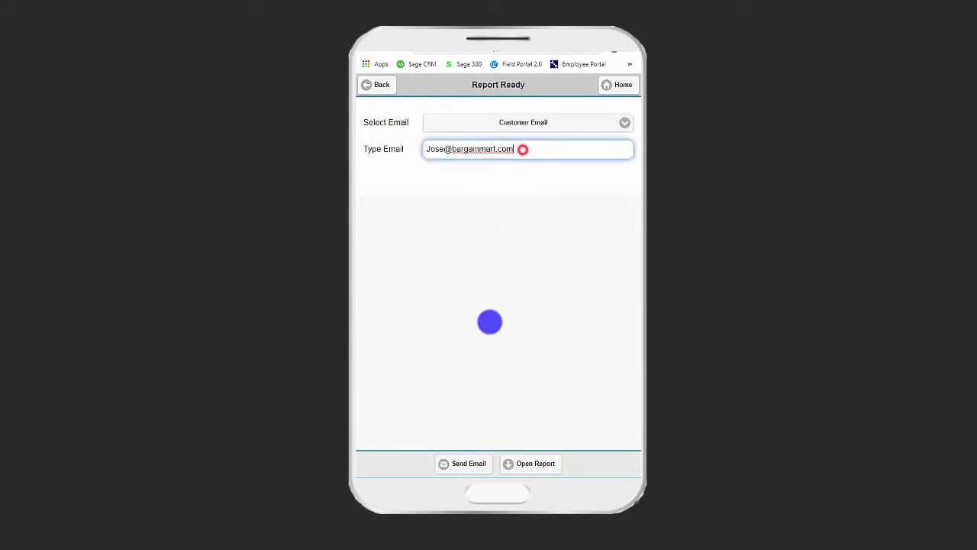
pyautogui.click(522, 464)
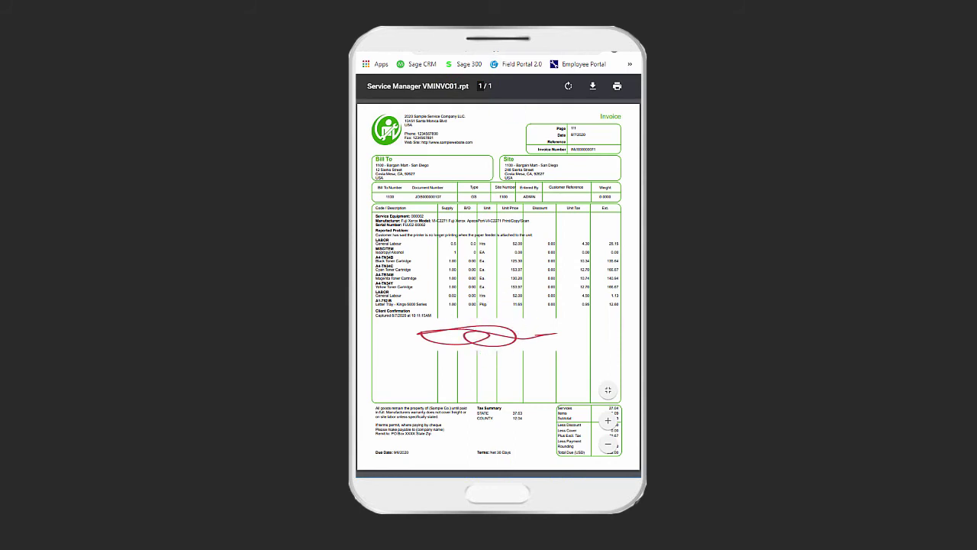
pyautogui.hotkey('ctrl', 'w')
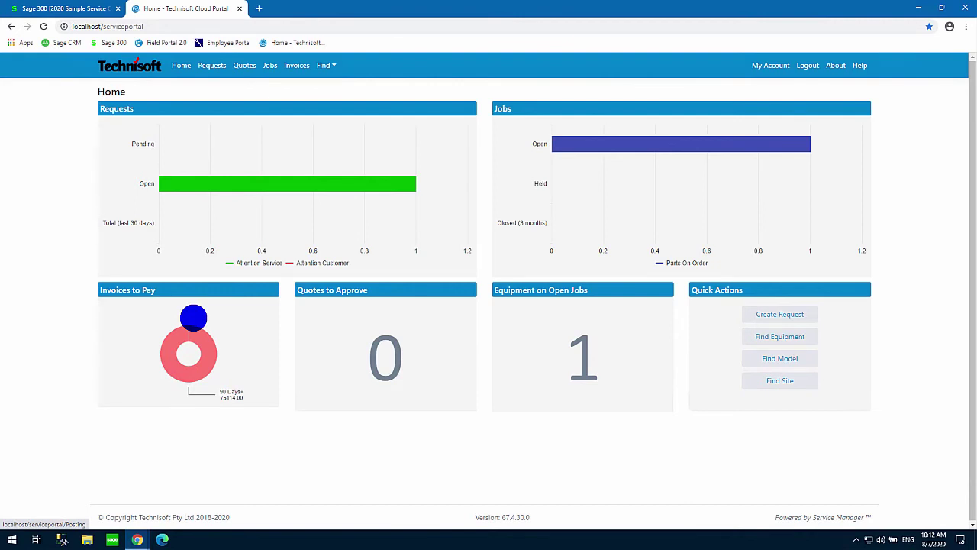
# Step: In the Technisoft Cloud Portal, list the invoices to pay, view the Bargain Mart invoice posted 8/7/2020 and close it
pyautogui.click(193, 318)
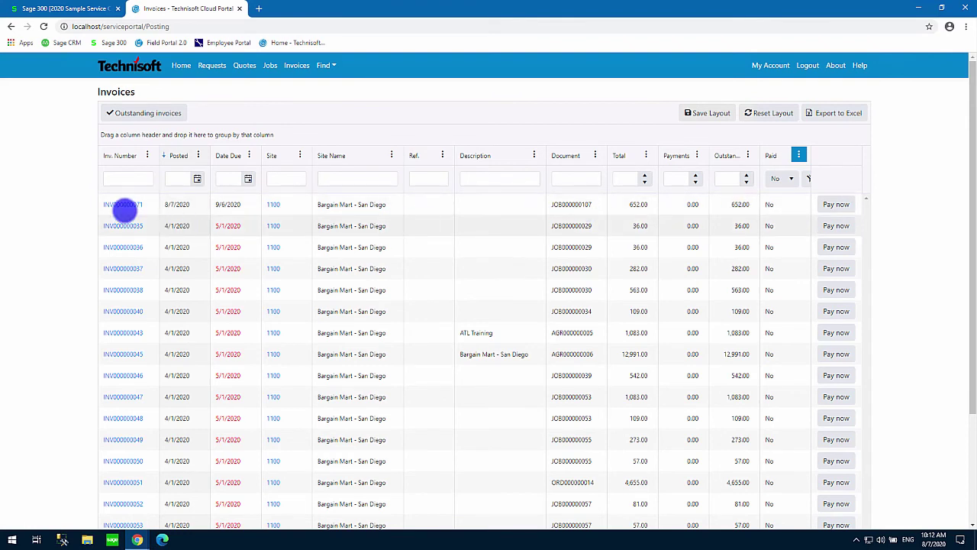
pyautogui.click(124, 206)
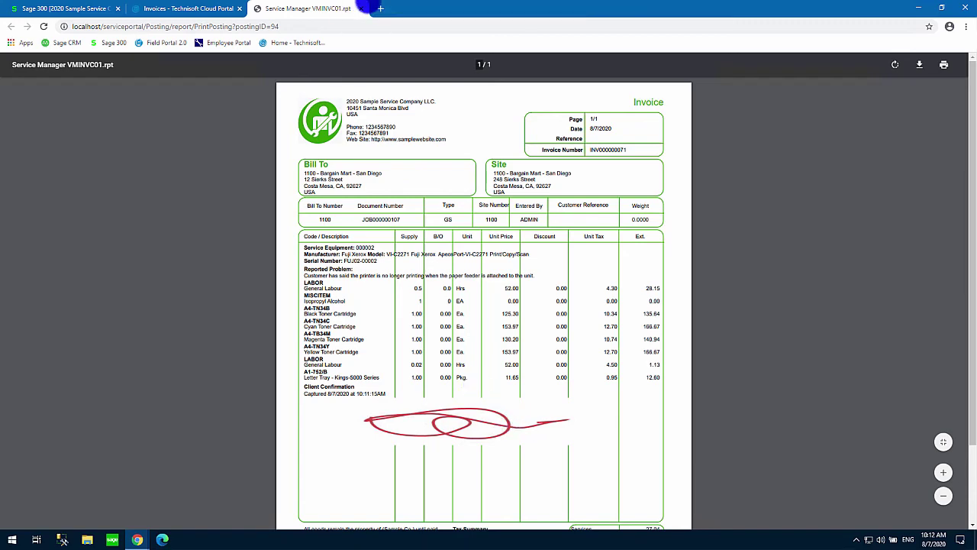
pyautogui.click(361, 9)
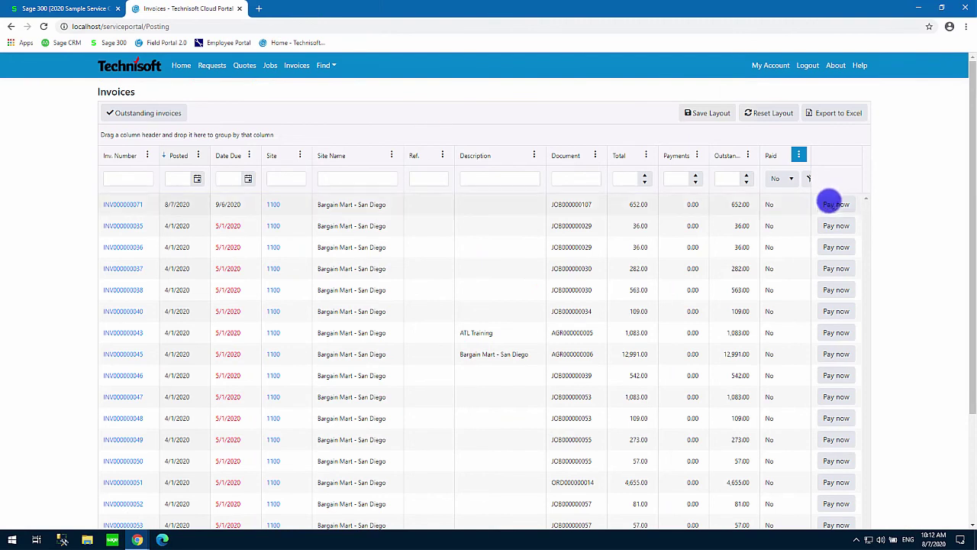
# Step: Start the online payment of the Bargain Mart invoice posted 8/7/2020
pyautogui.click(834, 203)
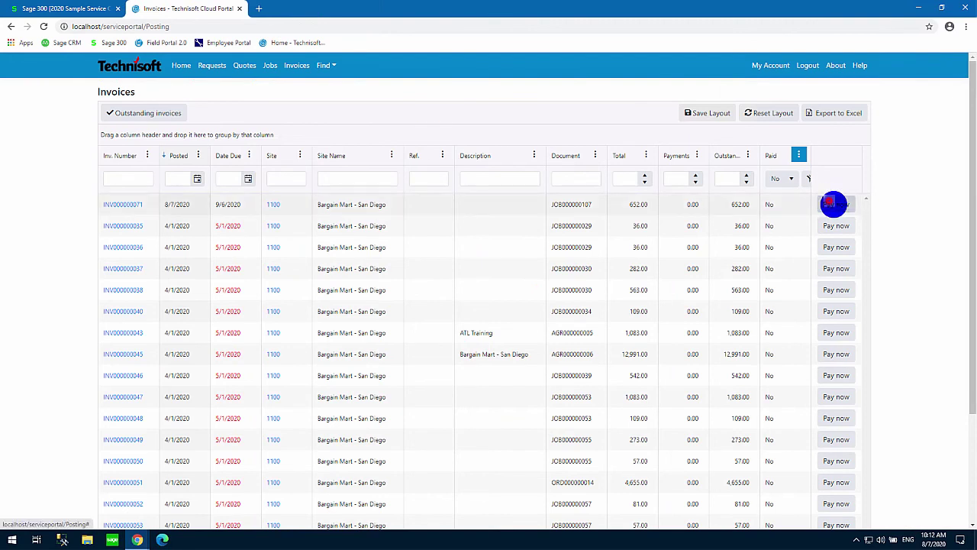